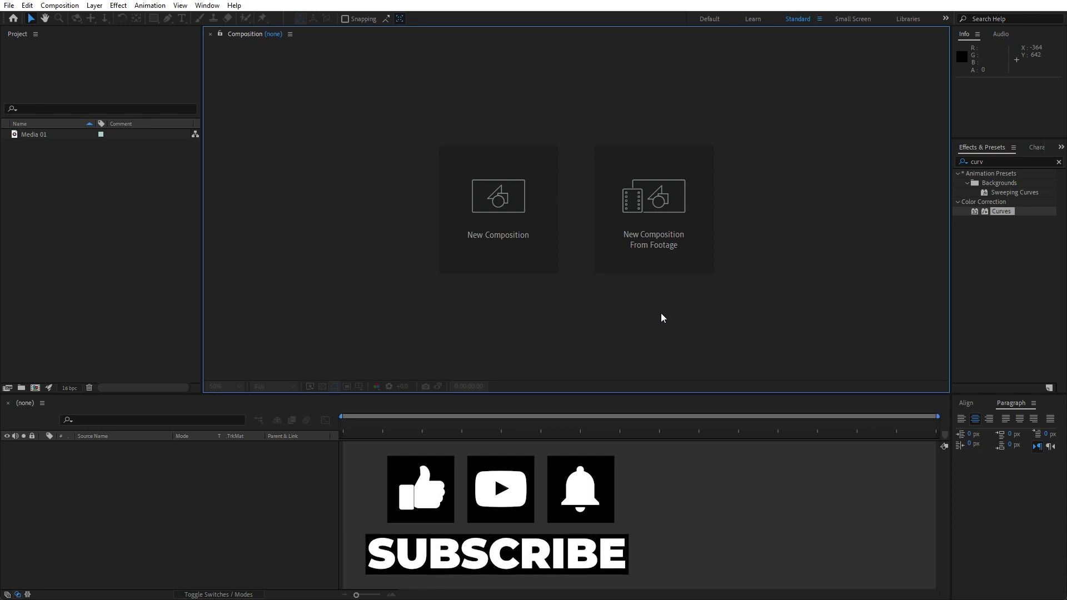
- Create a 1920×1080, 30 fps, 10-second composition named Final and open it
click(35, 389)
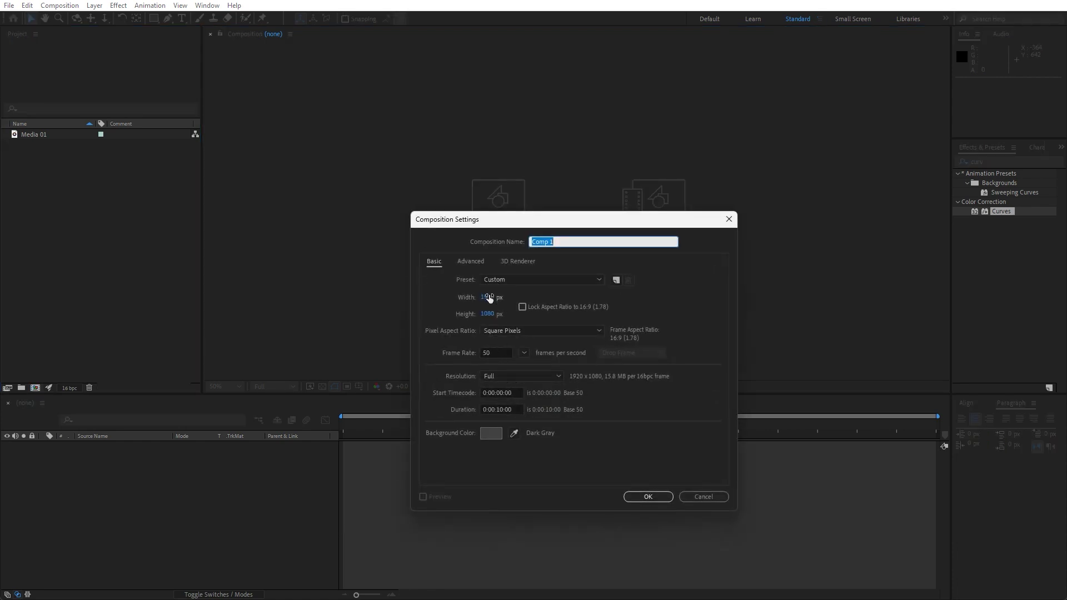
click(496, 353)
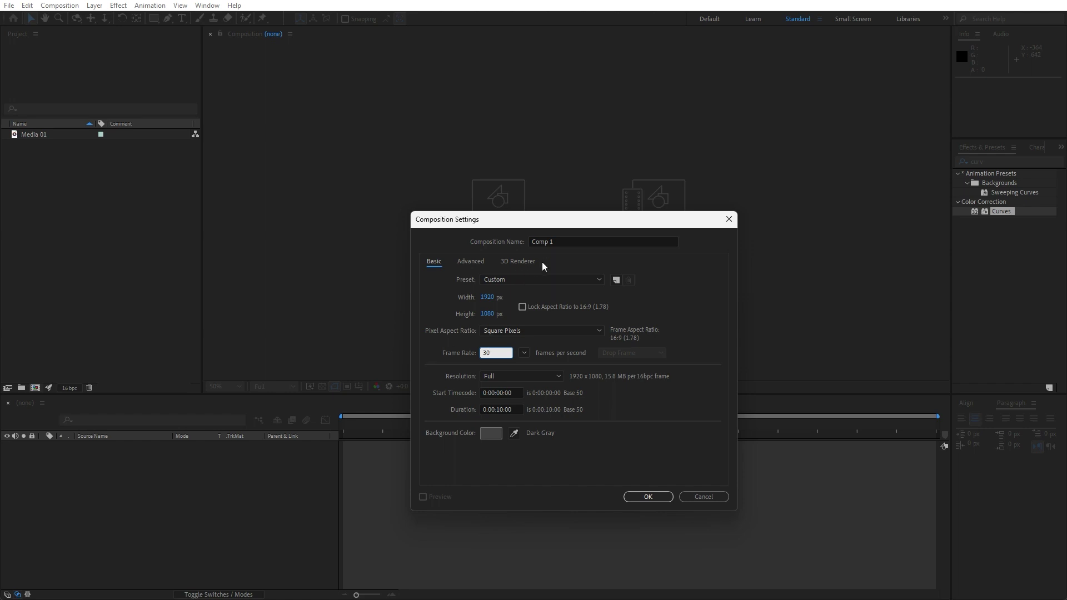
click(572, 241)
text(Final)
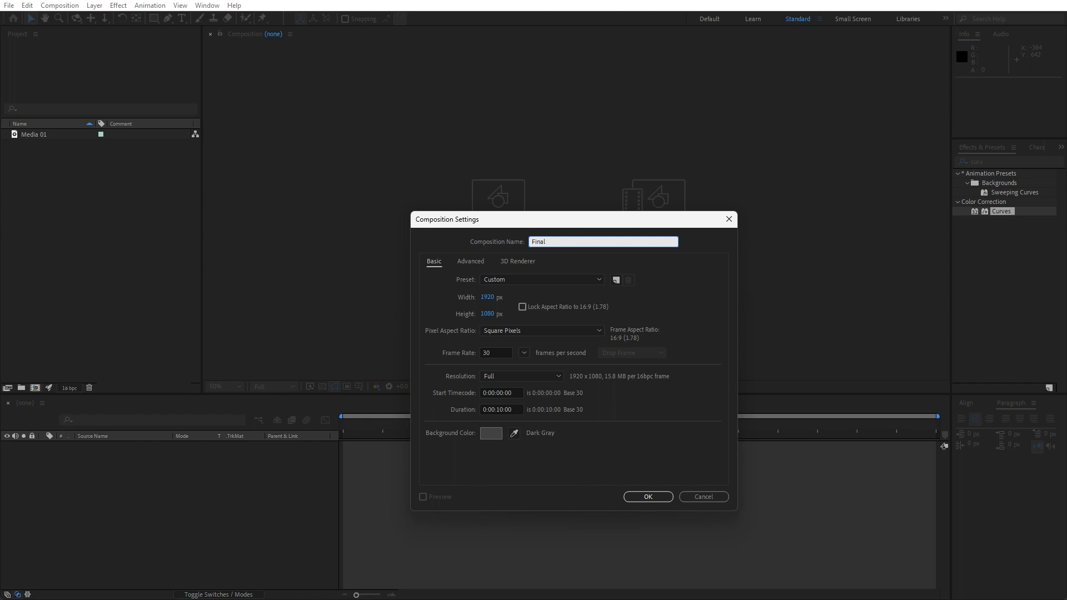
click(649, 496)
- Drag the Media 01 aerial forest footage into the Final timeline as layer 1
click(79, 225)
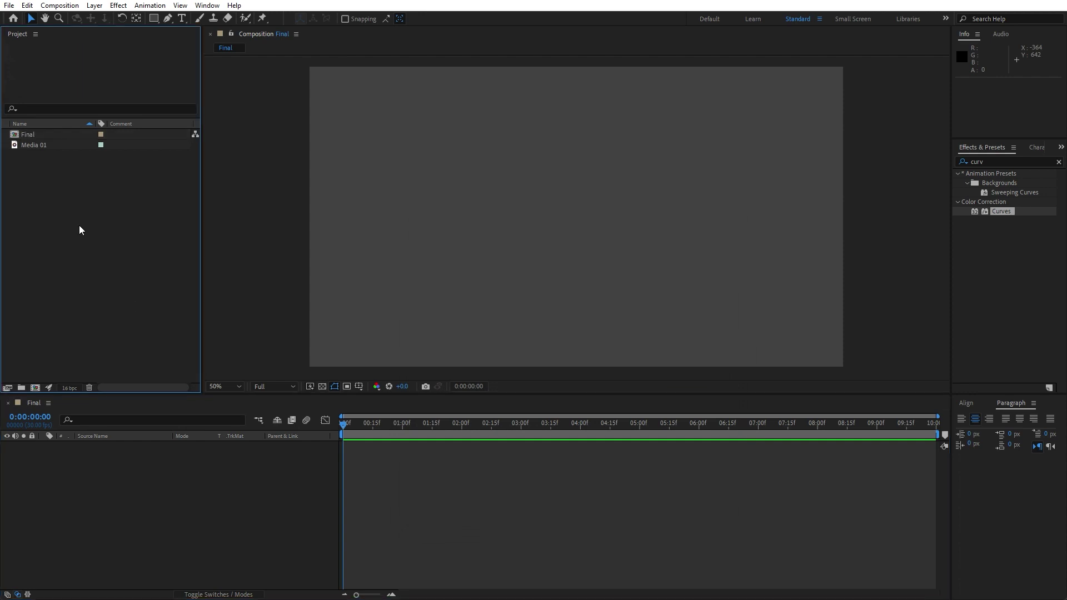
click(23, 148)
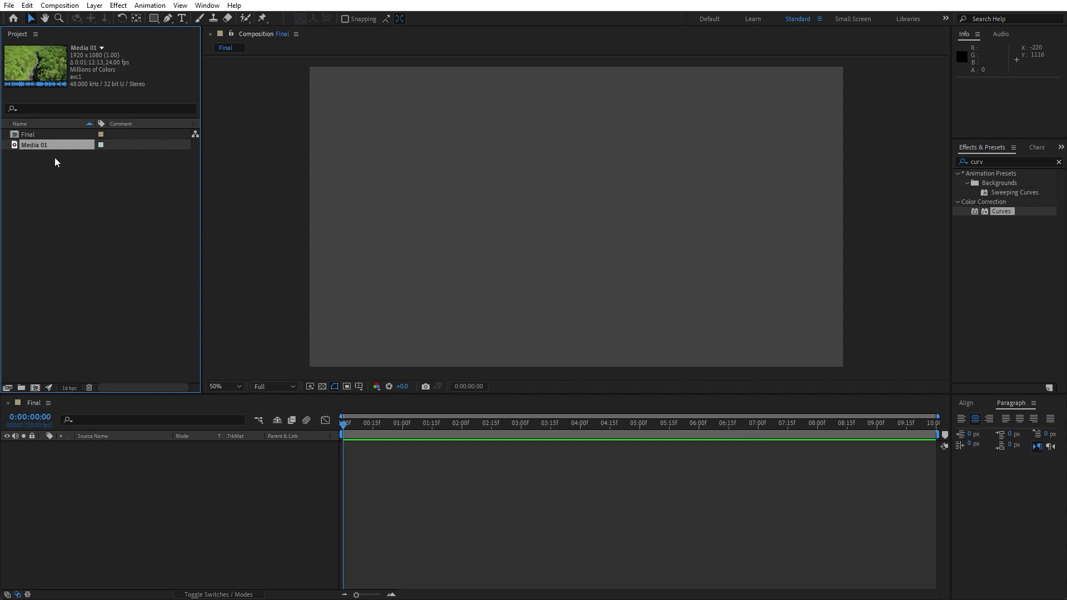
drag(32, 146, 126, 503)
key(comma)
key(comma)
key(comma)
key(comma)
key(period)
key(period)
key(period)
key(comma)
click(165, 489)
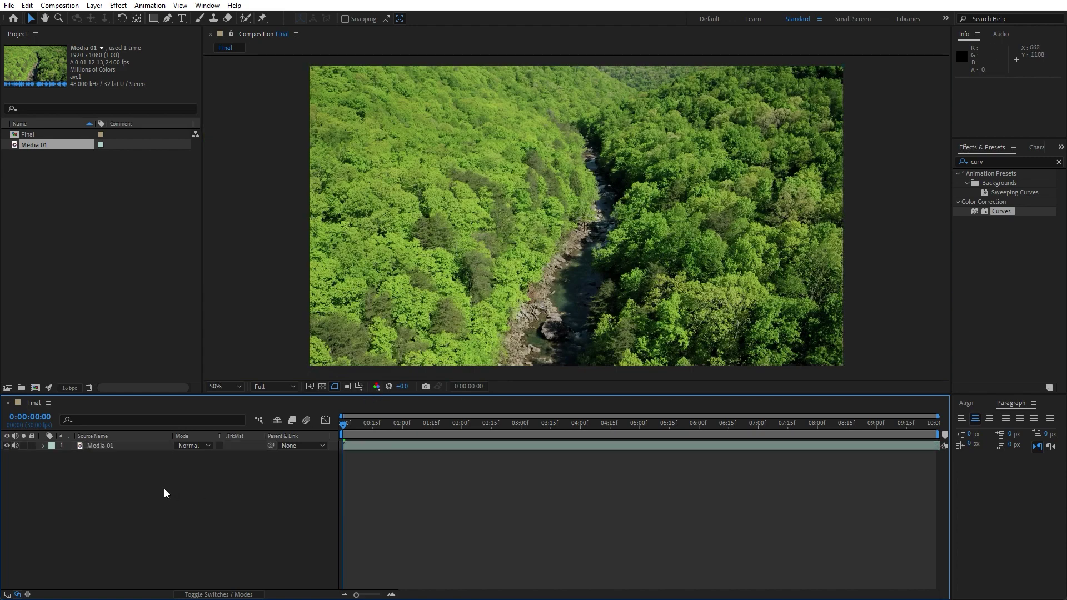
- Add a new adjustment layer above Media 01 and rename it Tritone
right_click(139, 505)
mouse_move(180, 374)
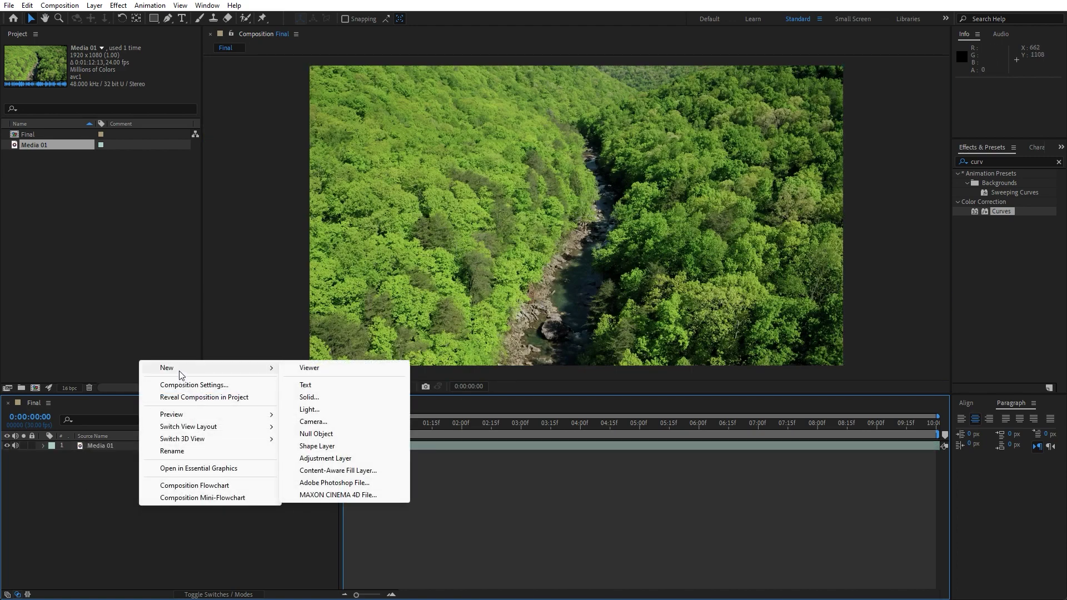
click(355, 459)
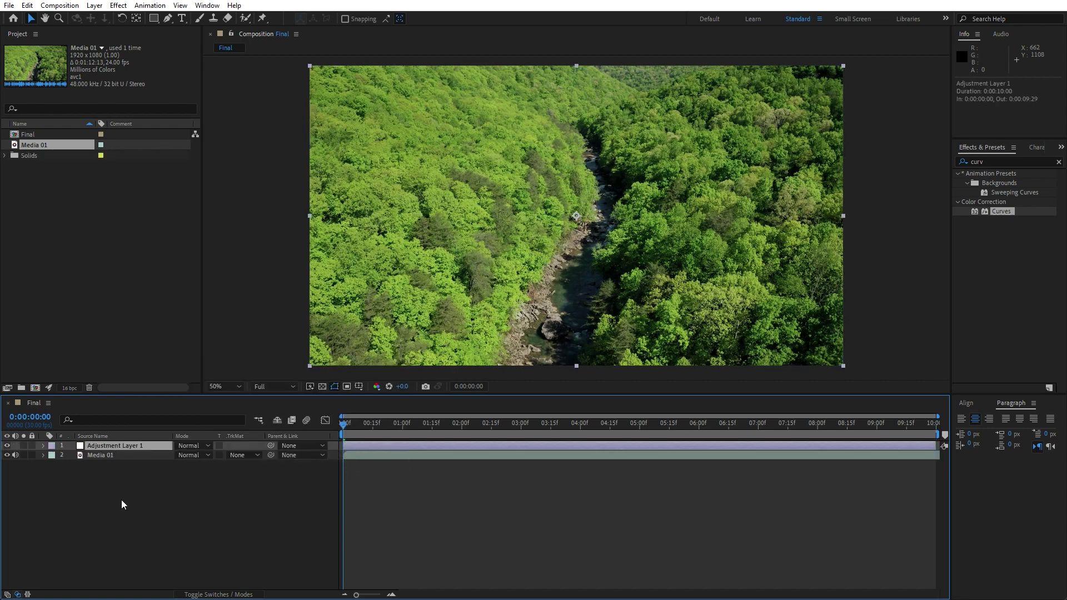
key(Return)
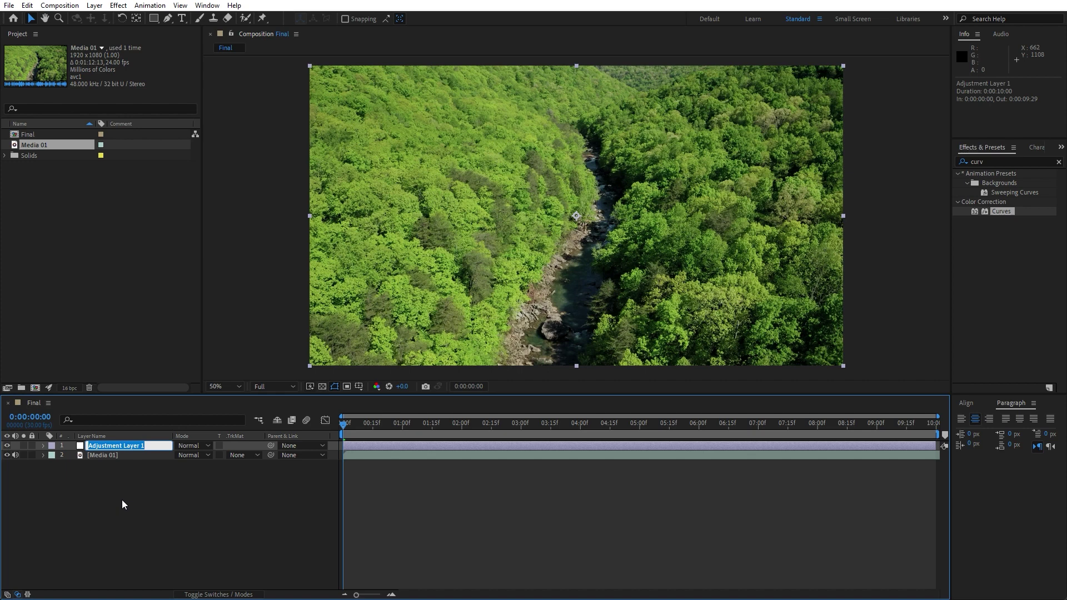
text(Tr)
click(129, 489)
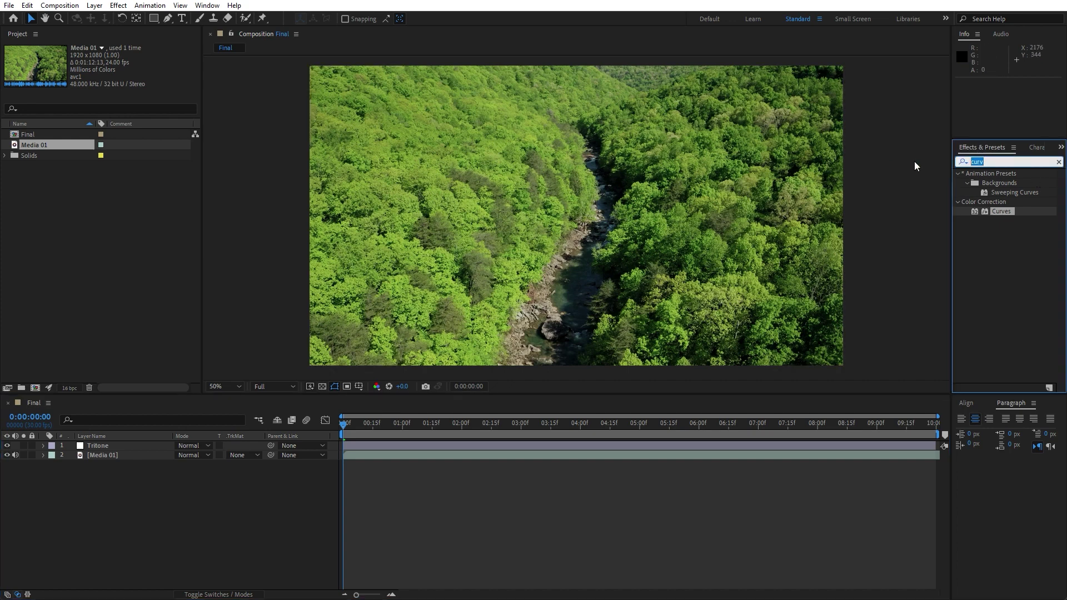
- Apply the Tritone effect to the Tritone layer with Midtones set to grey 555555
click(995, 162)
text(trito)
drag(999, 183, 134, 446)
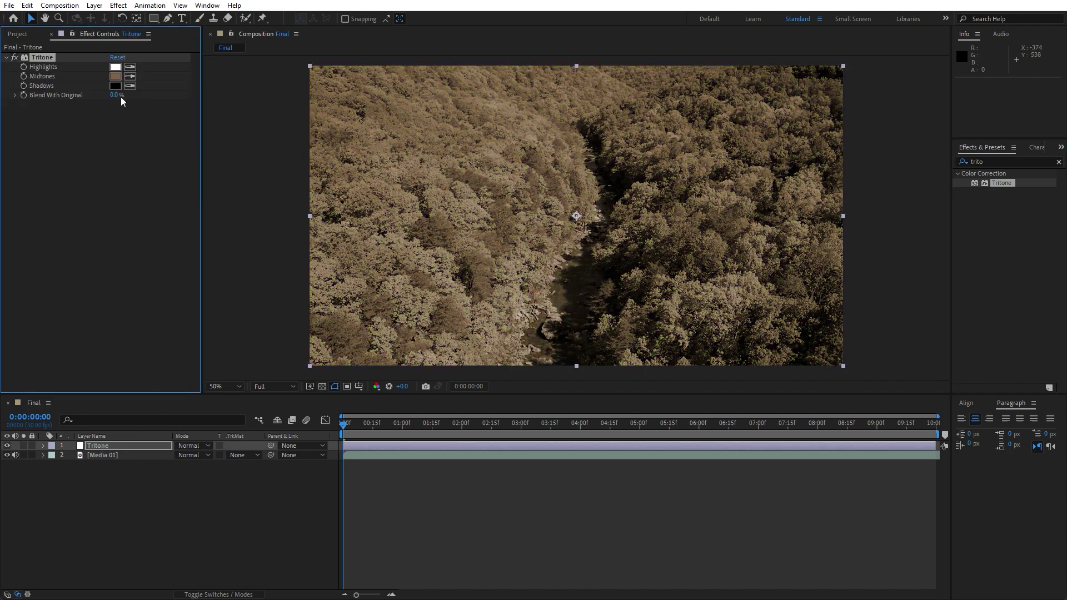
click(115, 76)
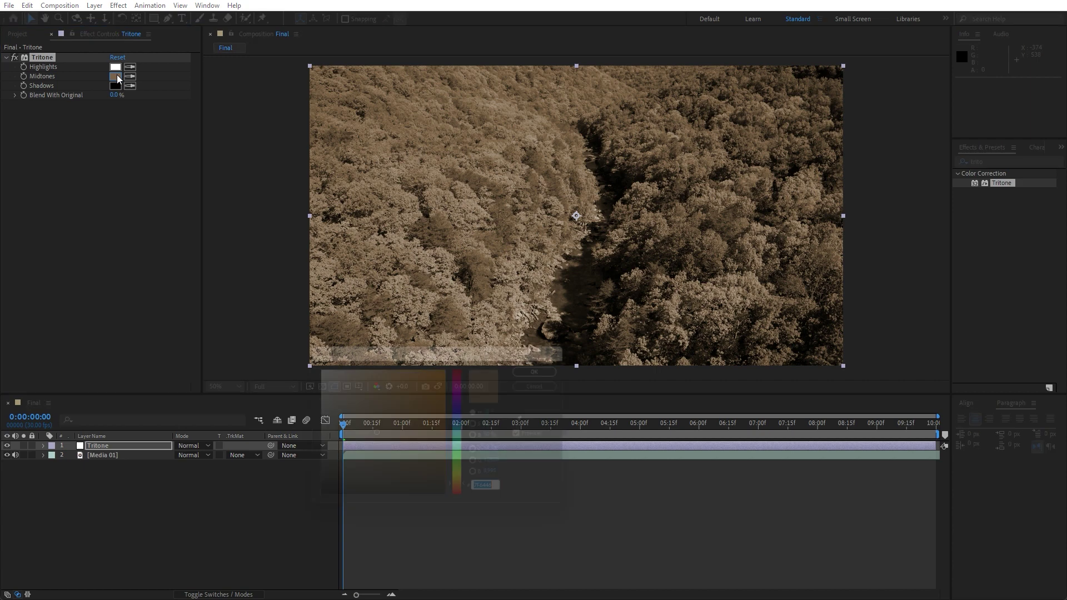
mouse_move(346, 397)
mouse_down()
mouse_move(289, 394)
mouse_move(260, 362)
mouse_move(212, 493)
mouse_move(206, 436)
mouse_up()
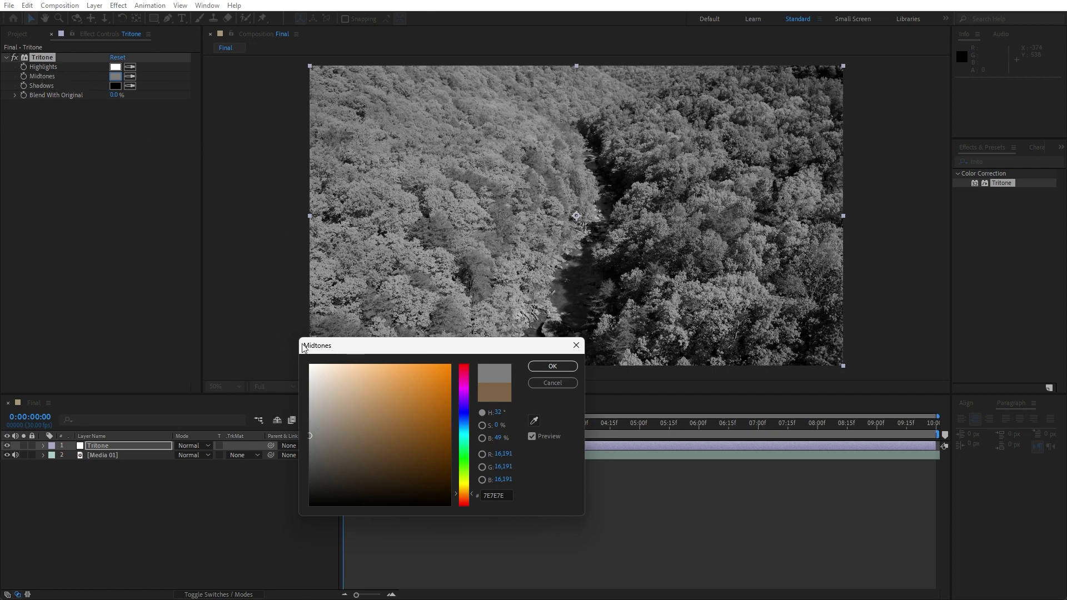
drag(310, 436, 285, 460)
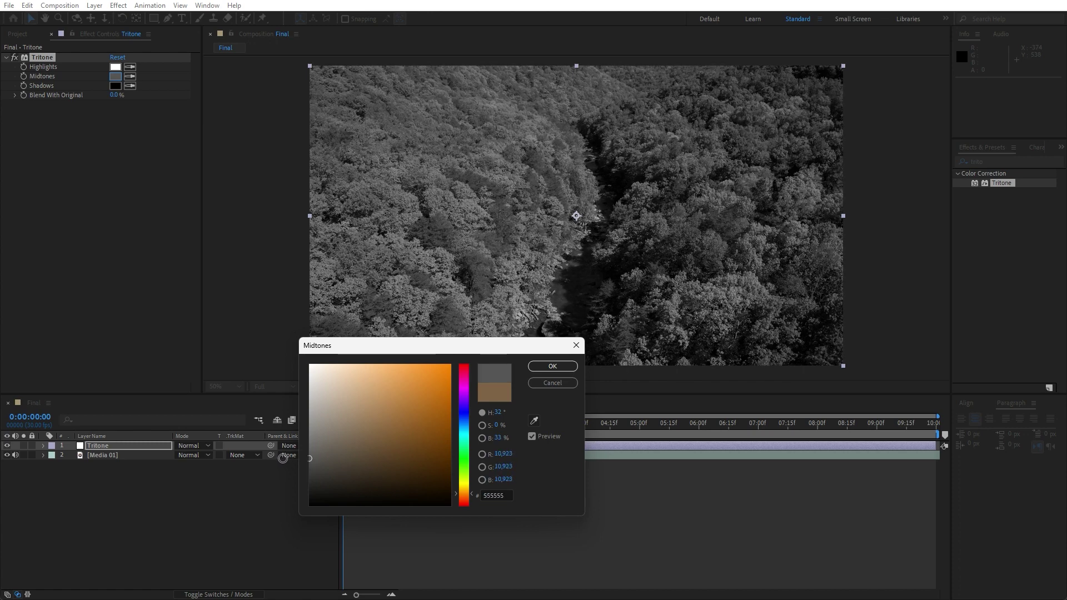
click(553, 366)
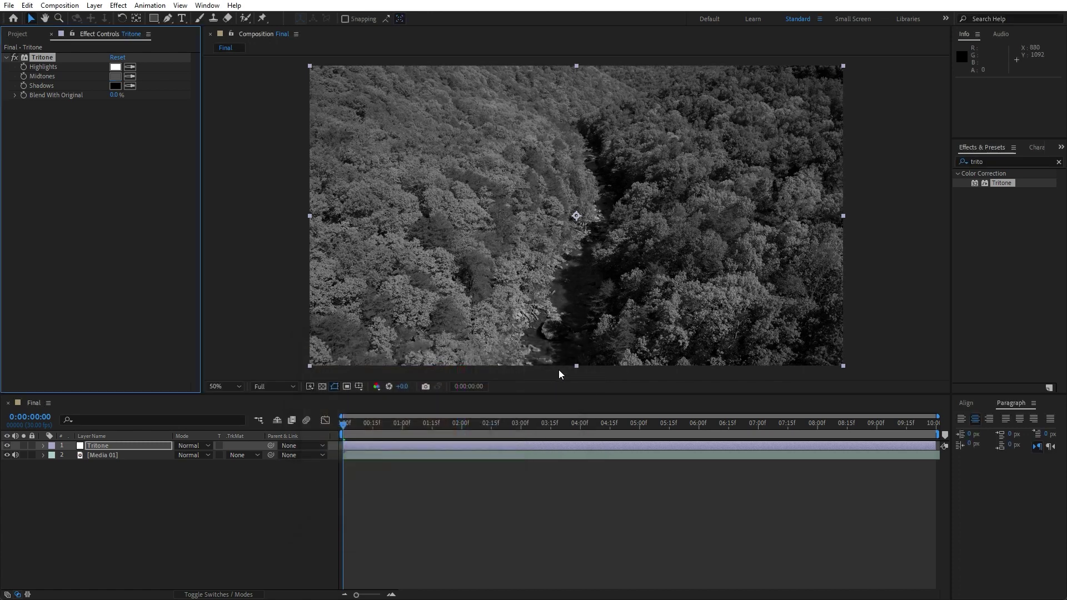
- Set the Tritone layer's blending mode to Overlay
click(190, 448)
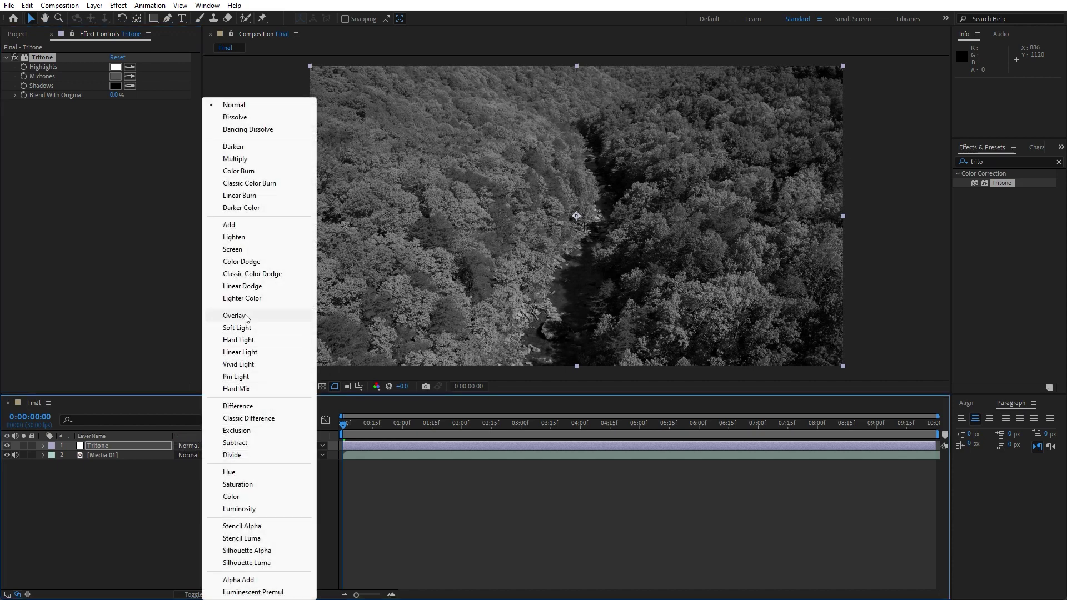
click(244, 313)
click(156, 506)
- Duplicate Tritone as Tritone 2, set its mode back to Normal, and scrub to preview
click(111, 448)
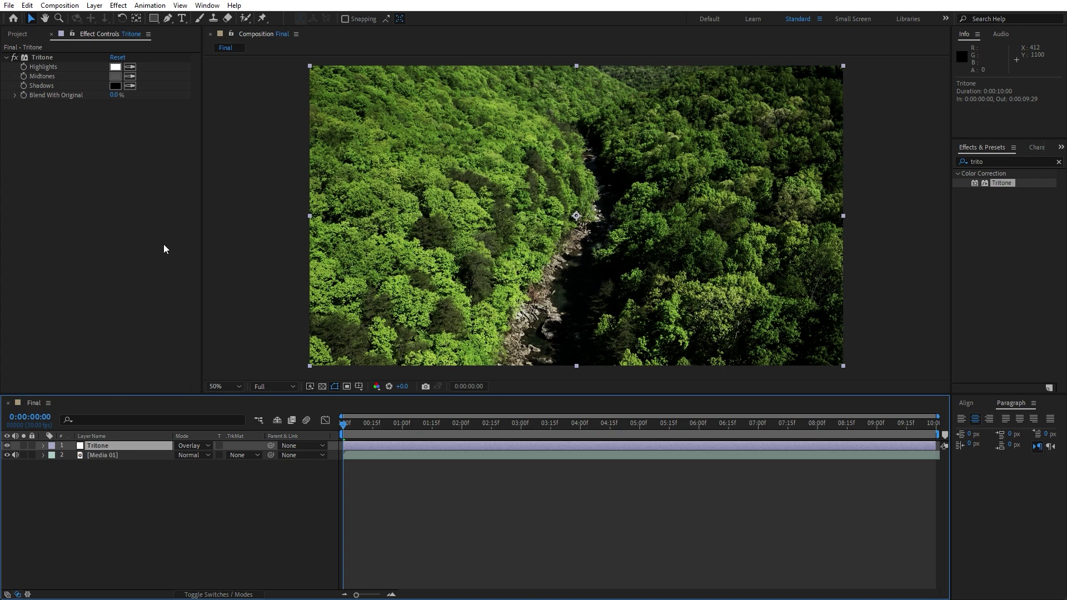
key(ctrl+d)
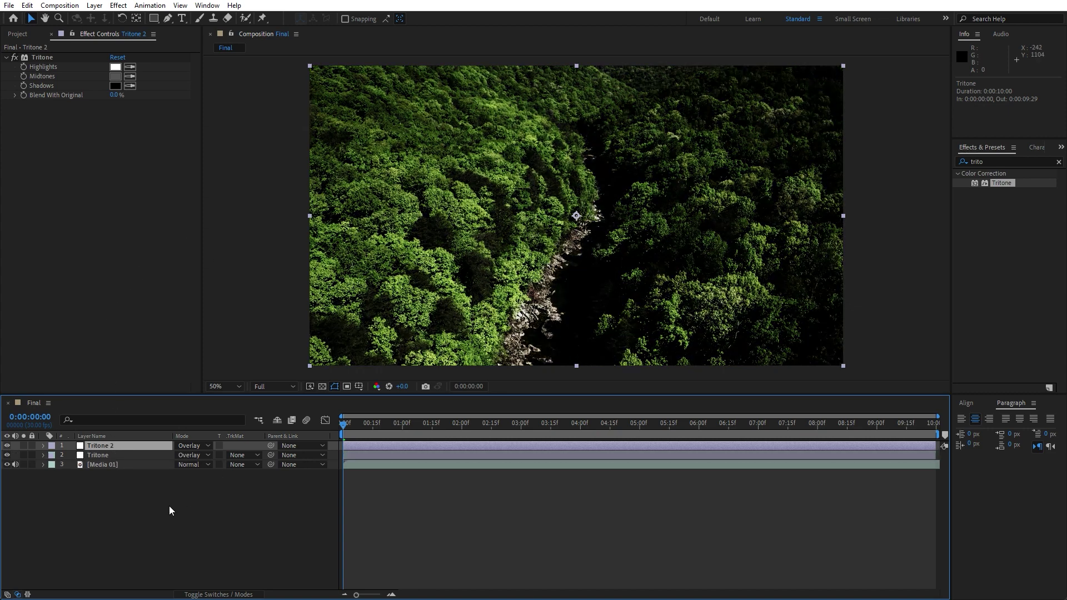
click(189, 445)
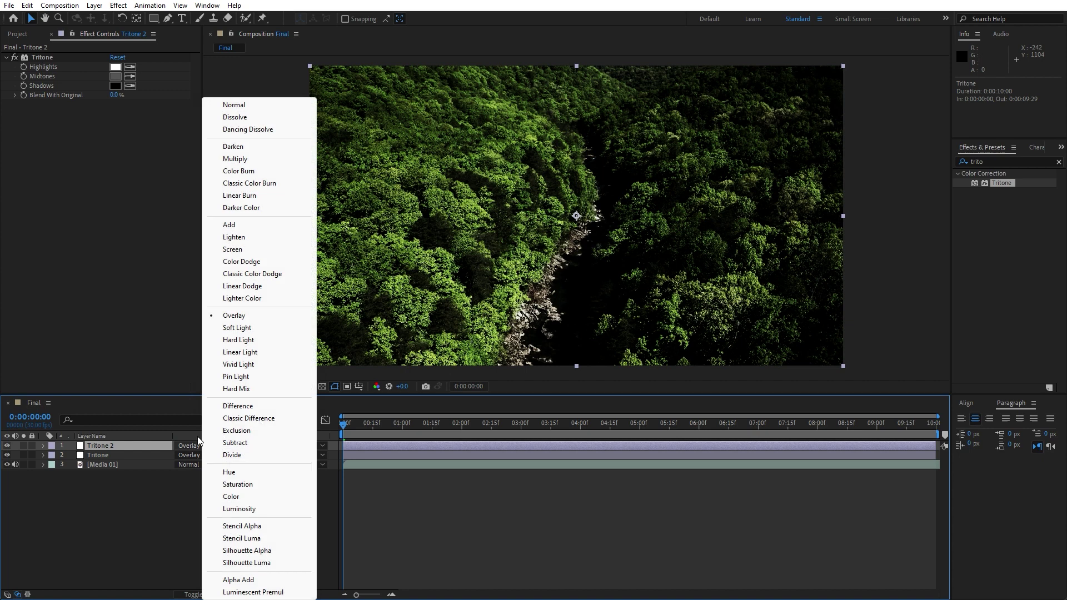
click(255, 106)
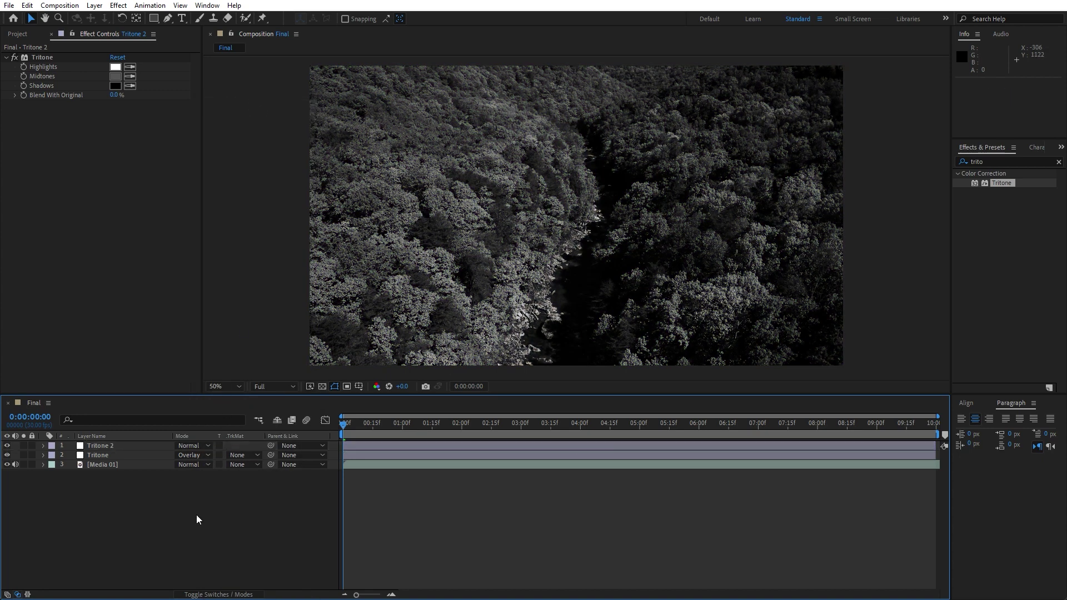
drag(380, 425, 292, 418)
- Add a black 1920×1080 solid named Shape 01 on top and hide it
right_click(114, 519)
mouse_move(144, 386)
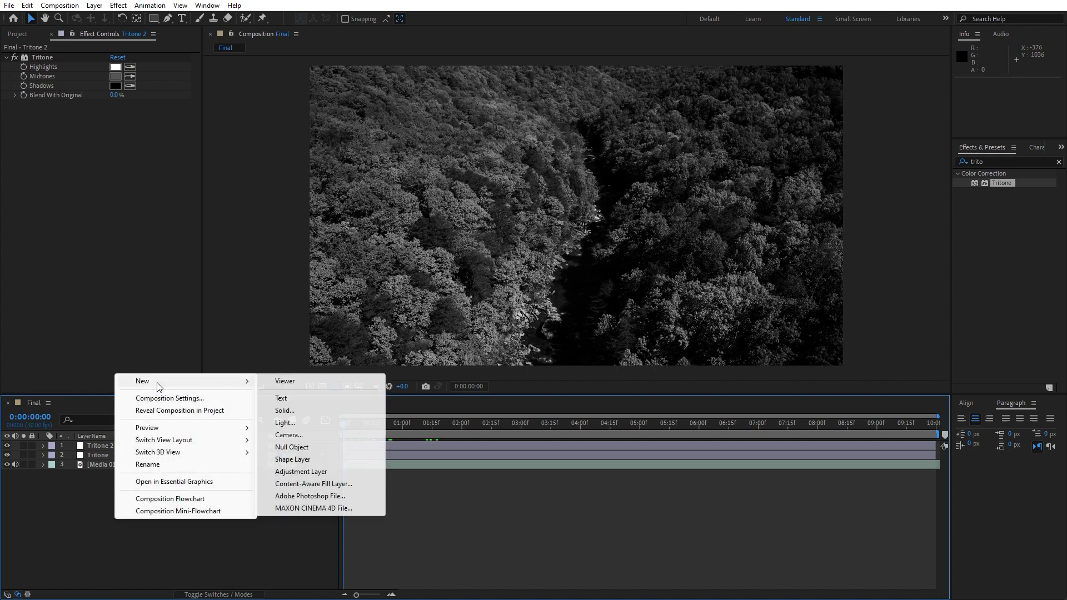
click(309, 410)
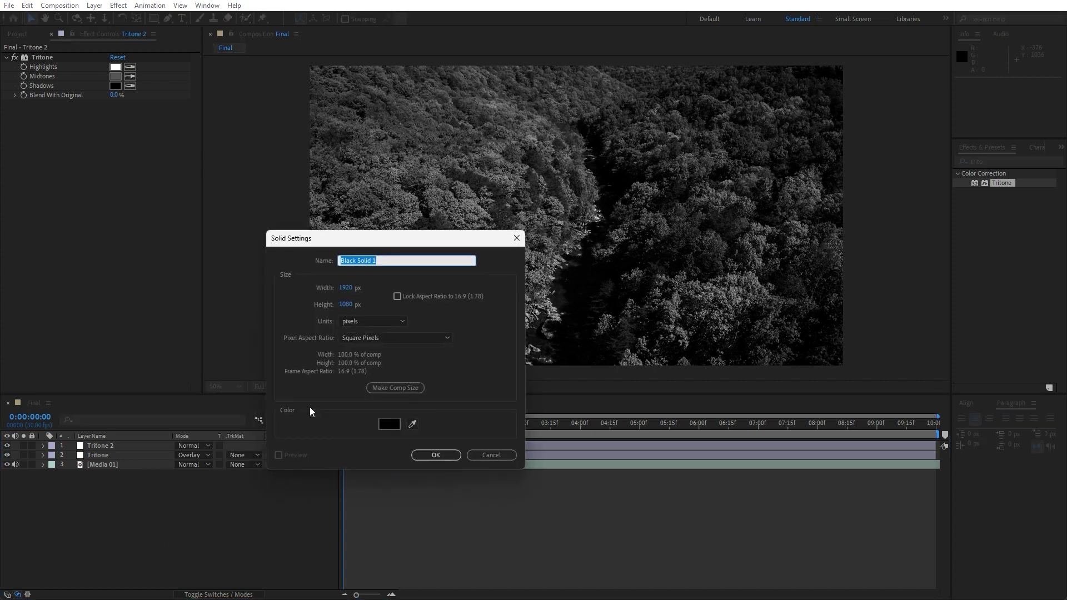
text(Shape 01)
click(434, 454)
key(comma)
key(period)
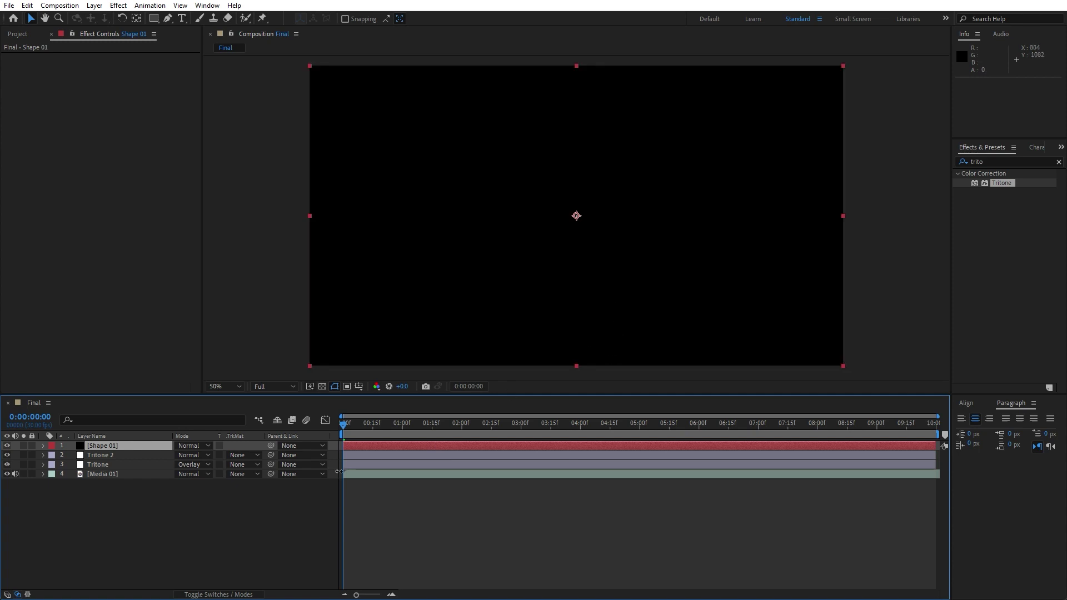
click(8, 447)
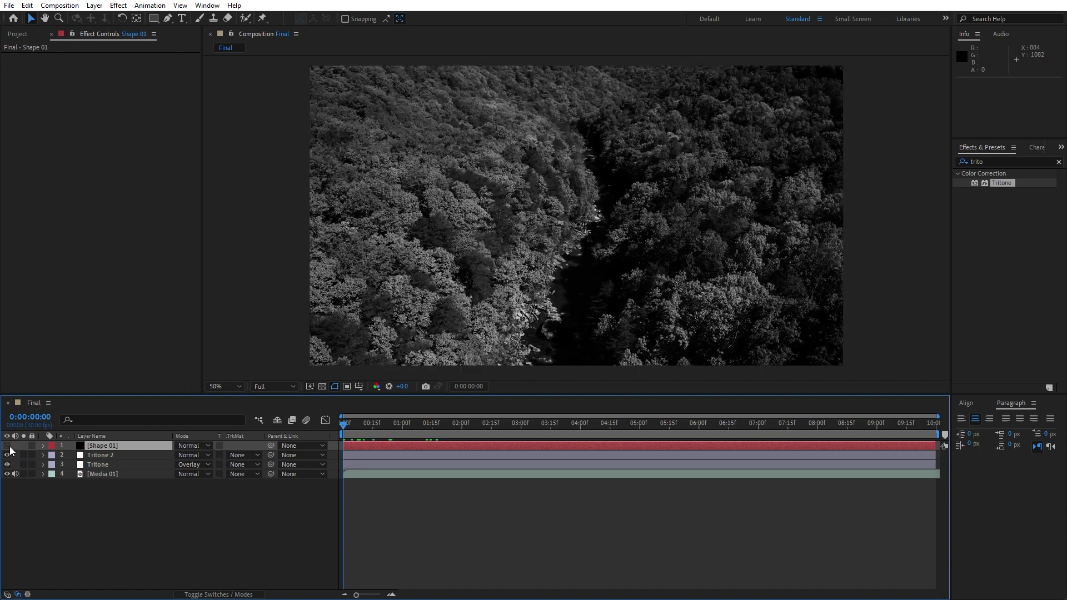
- Turn on the Title/Action Safe guides with Shape 01 selected
click(154, 19)
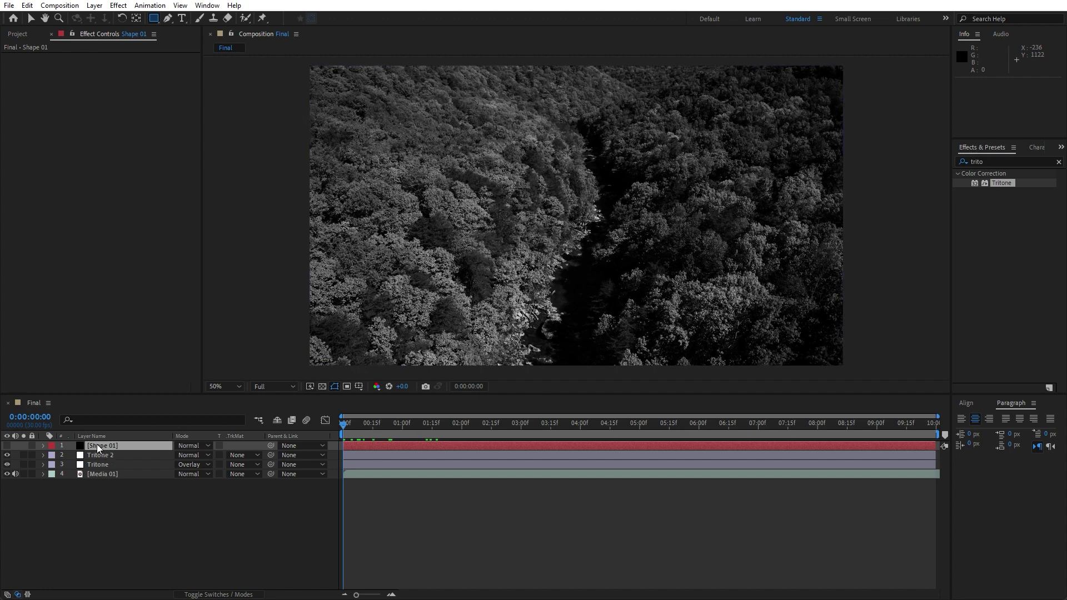
click(97, 445)
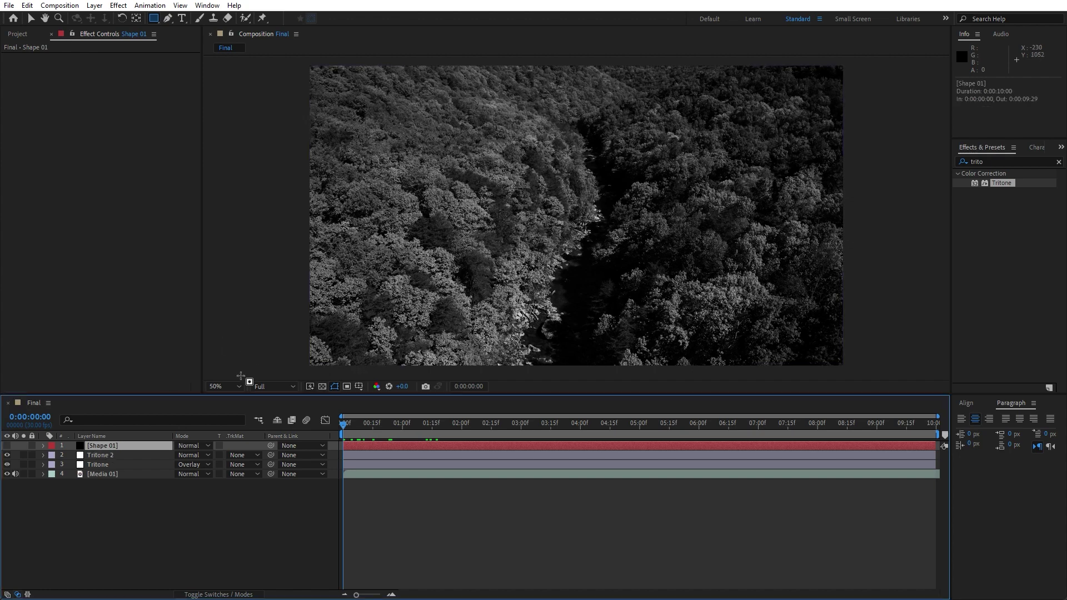
click(357, 387)
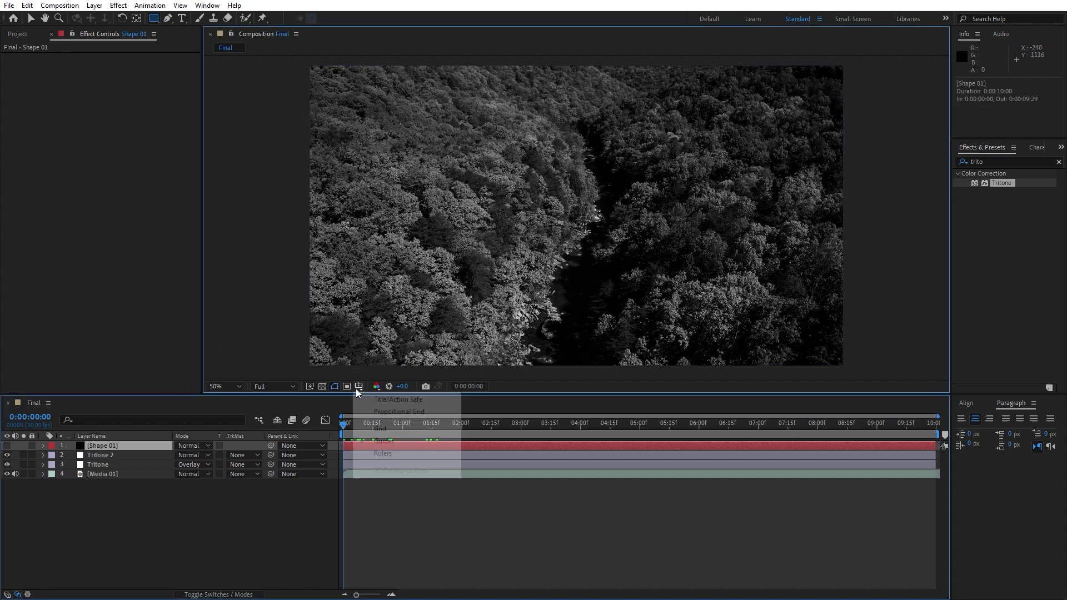
click(383, 400)
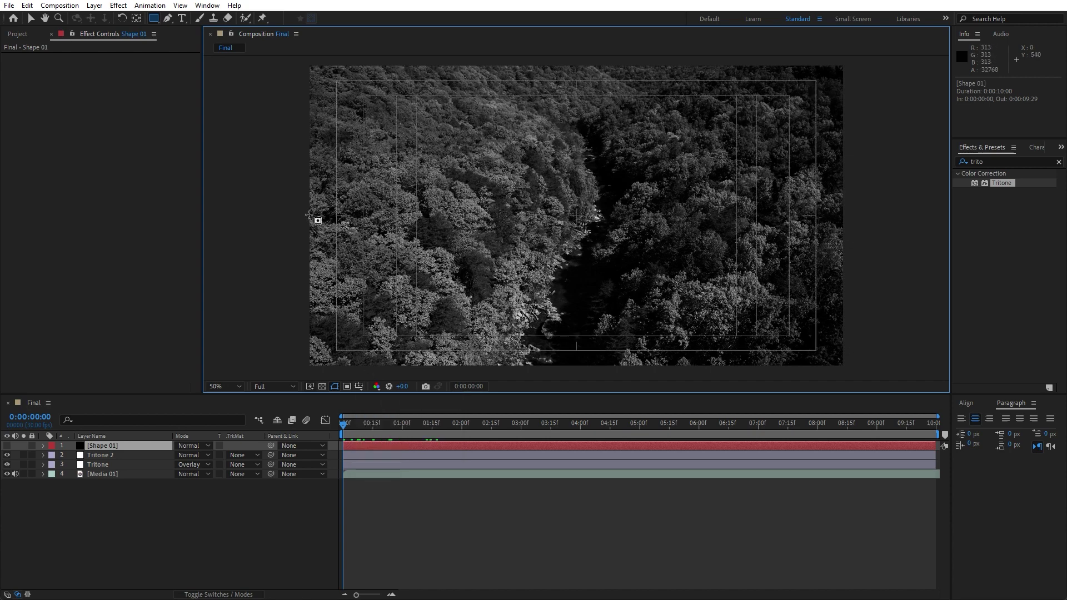
- Mask Shape 01 into a thin horizontal bar across the frame, make it visible, and nudge it
drag(299, 200, 852, 224)
click(44, 446)
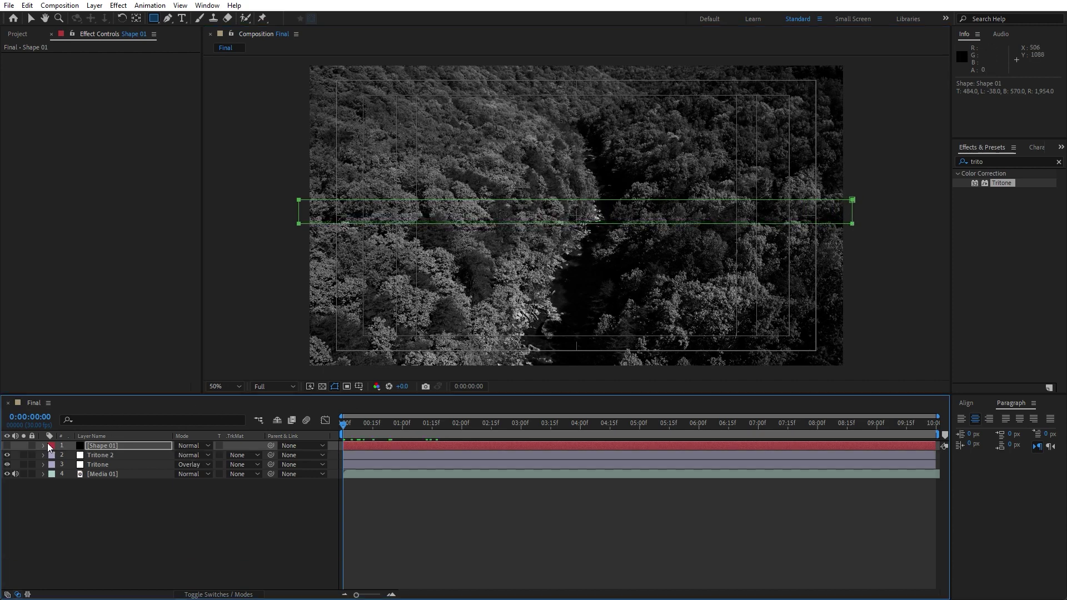
click(7, 445)
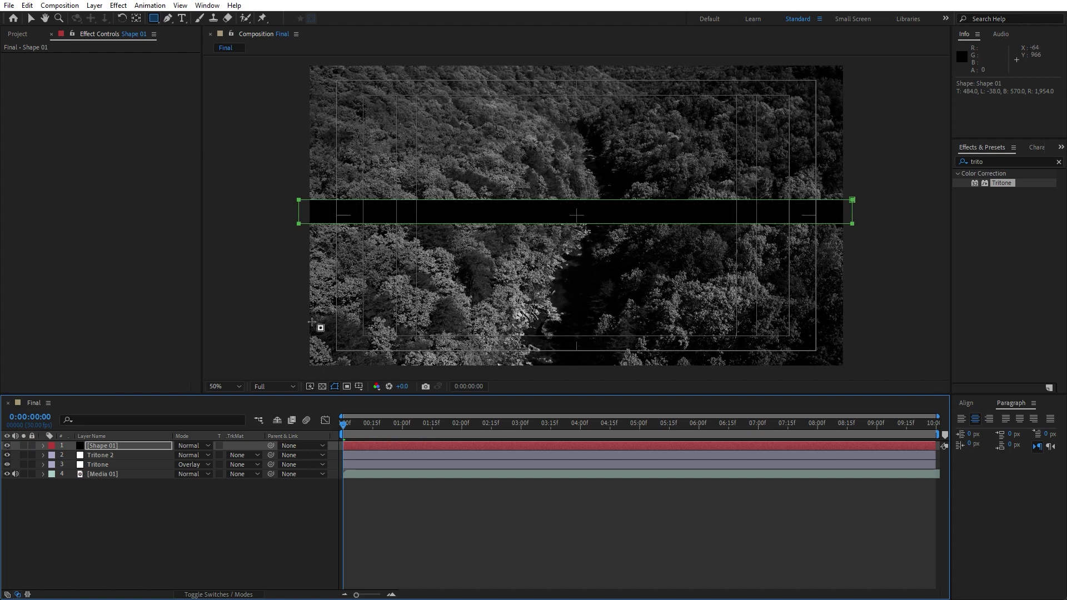
click(113, 449)
key(Down)
key(Down)
key(Down)
key(Down)
key(Down)
key(Down)
key(Down)
key(Down)
key(Down)
key(Down)
key(Down)
key(Down)
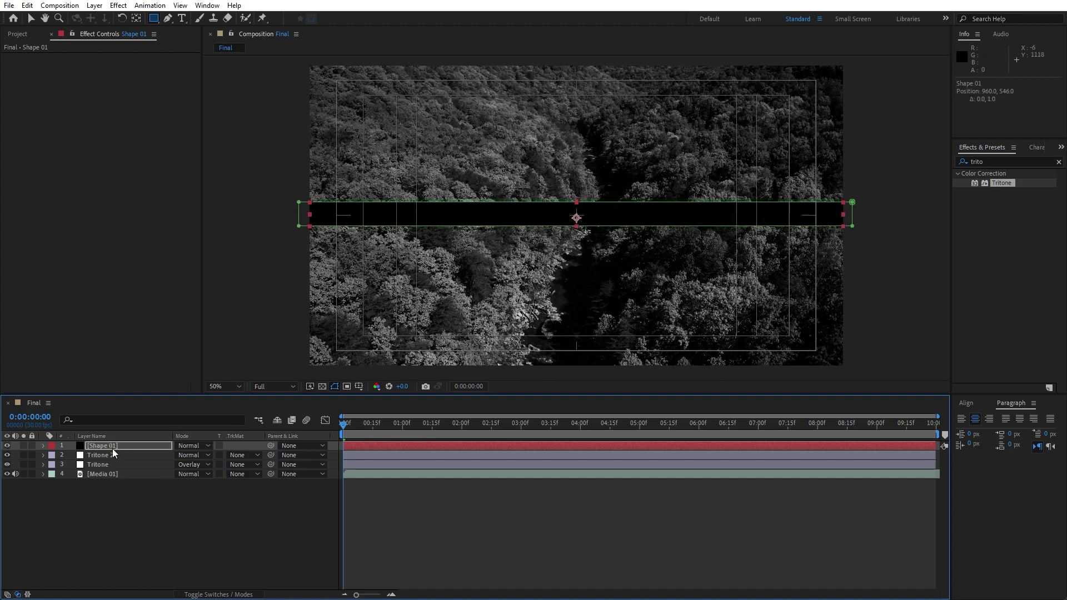
key(Down)
key(Up)
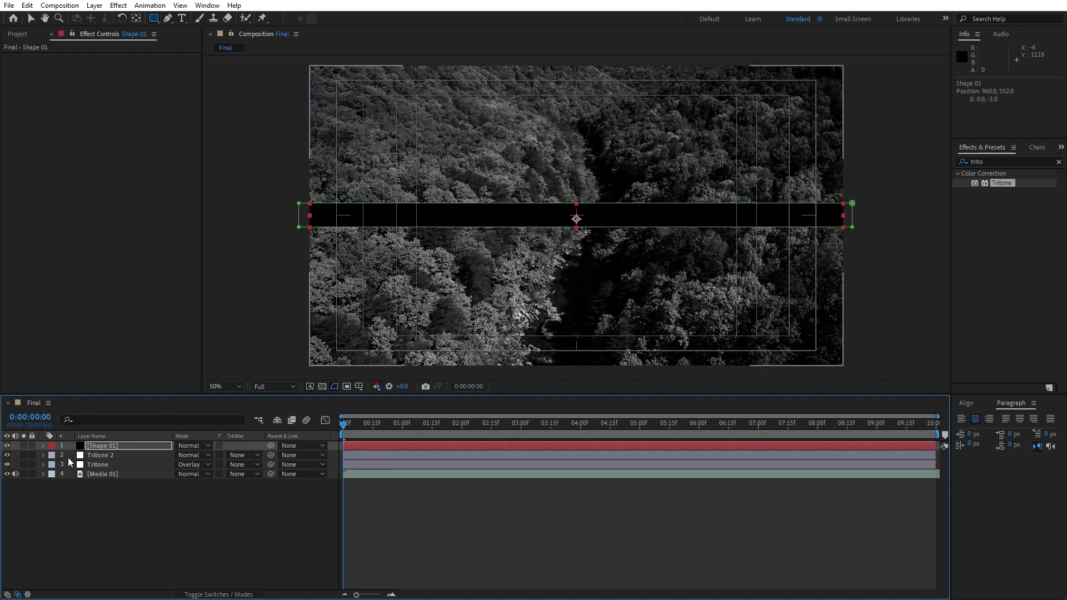
click(44, 446)
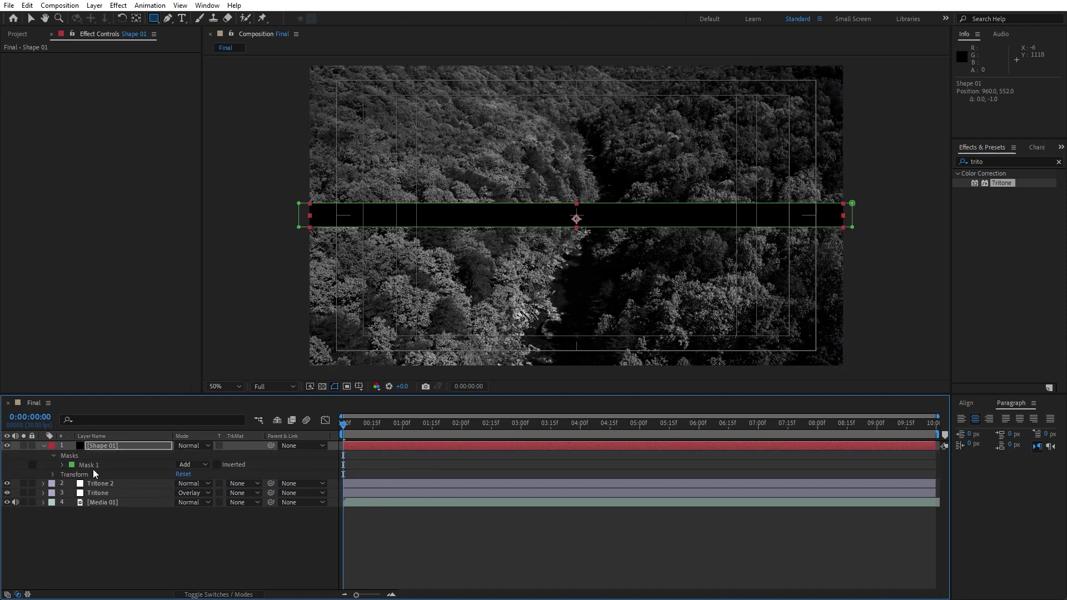
- Keyframe Shape 01's Position from off the left edge at 0s to off the right at ~2s
click(53, 475)
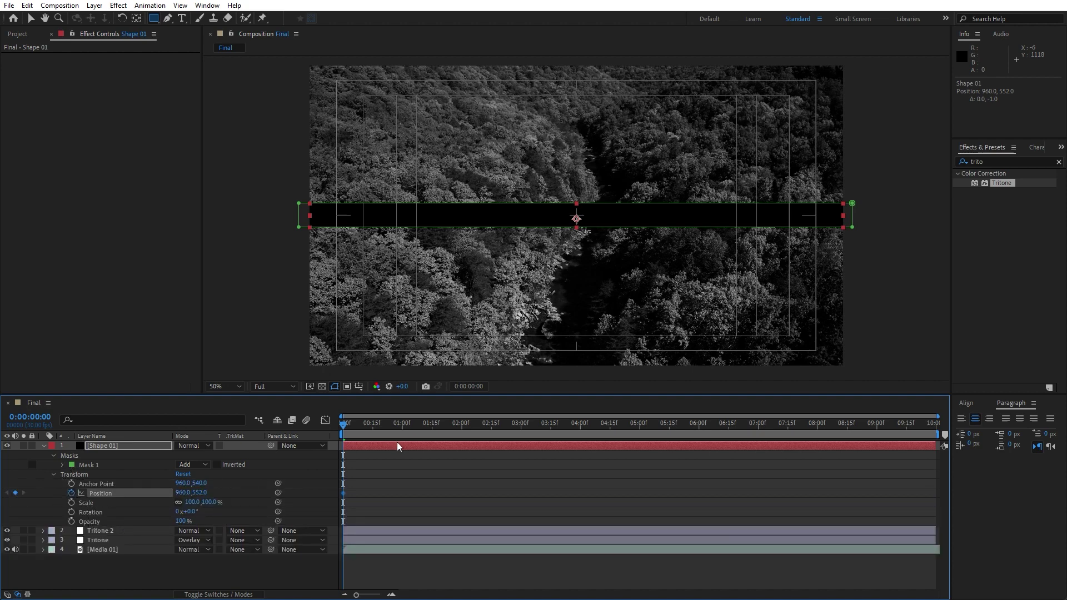
click(184, 492)
text(640)
key(Return)
drag(165, 493, 46, 509)
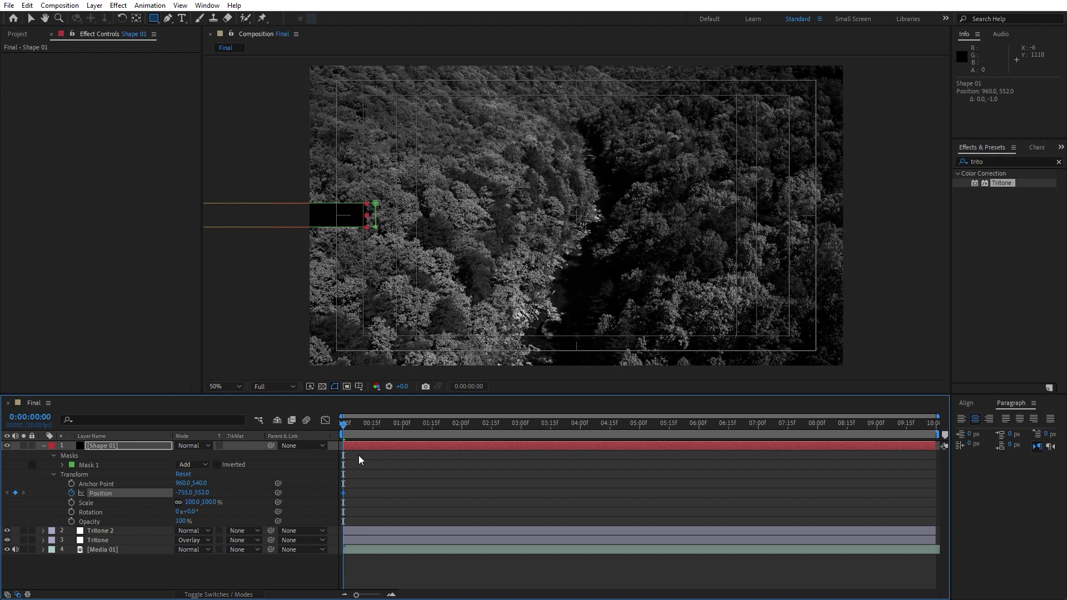
drag(344, 433, 461, 433)
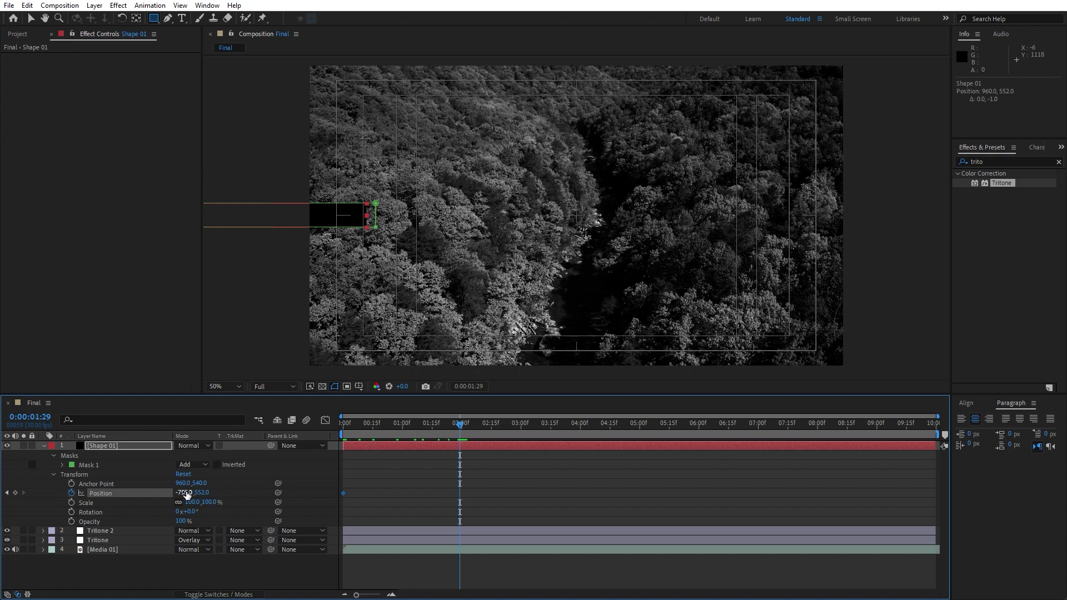
drag(187, 493, 389, 494)
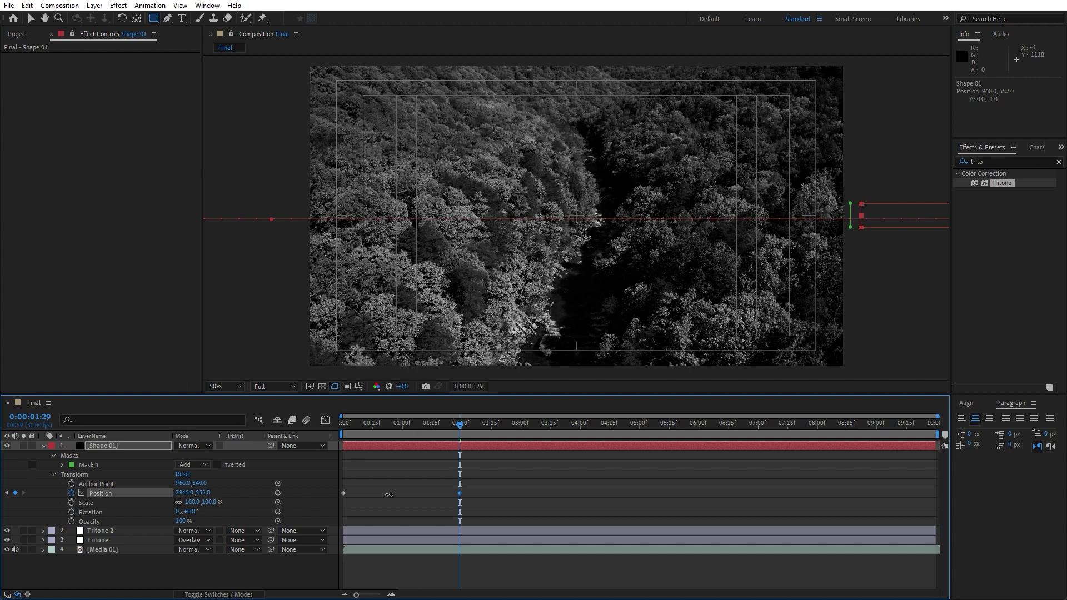
key(space)
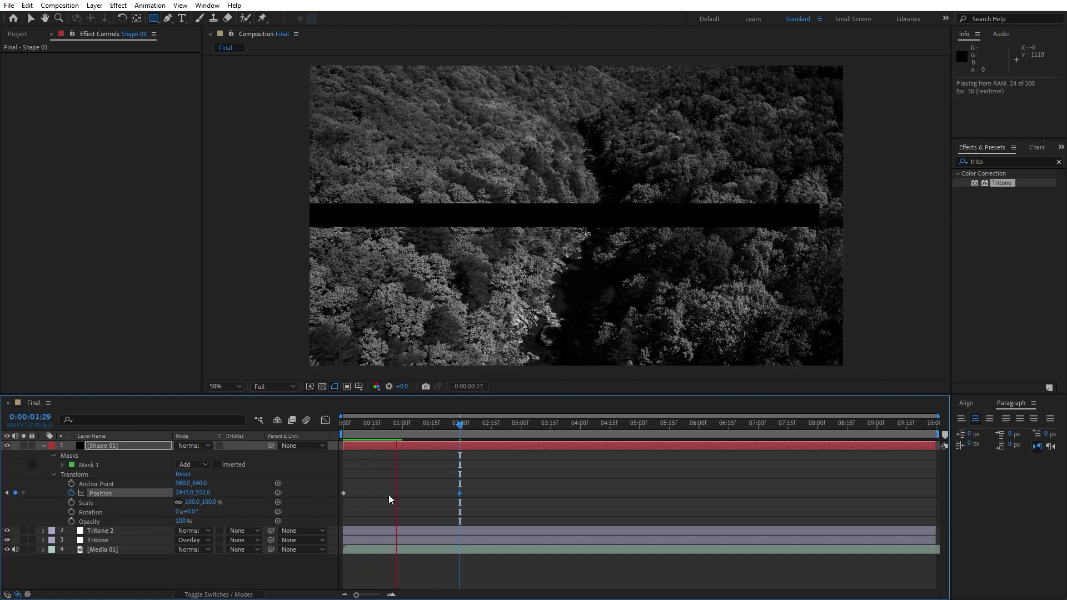
click(453, 425)
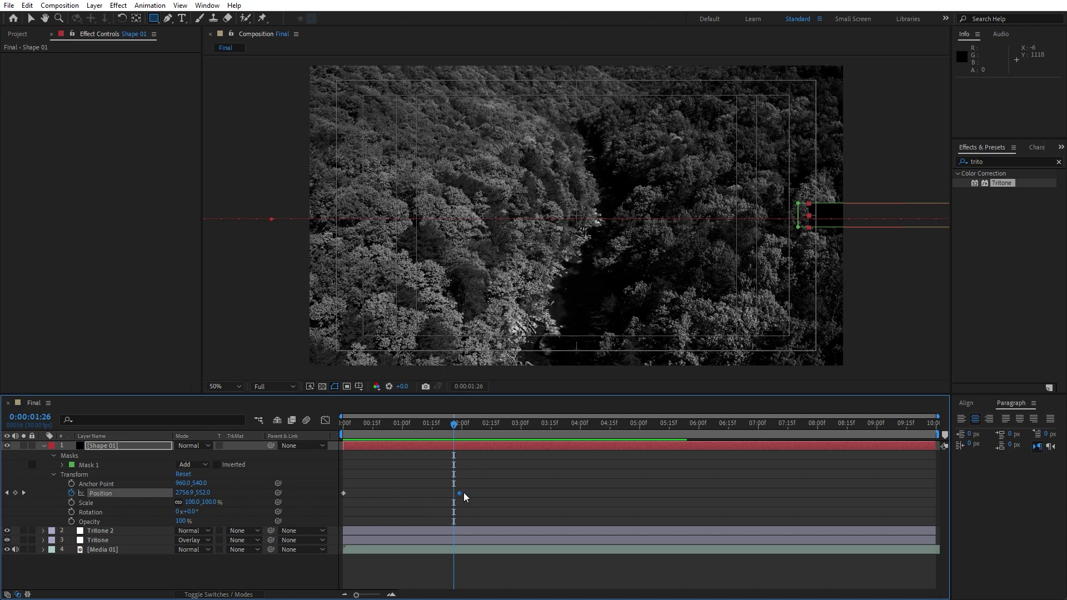
- Time-reverse the two Position keyframes so the bar slides right to left, and preview
drag(491, 478, 342, 501)
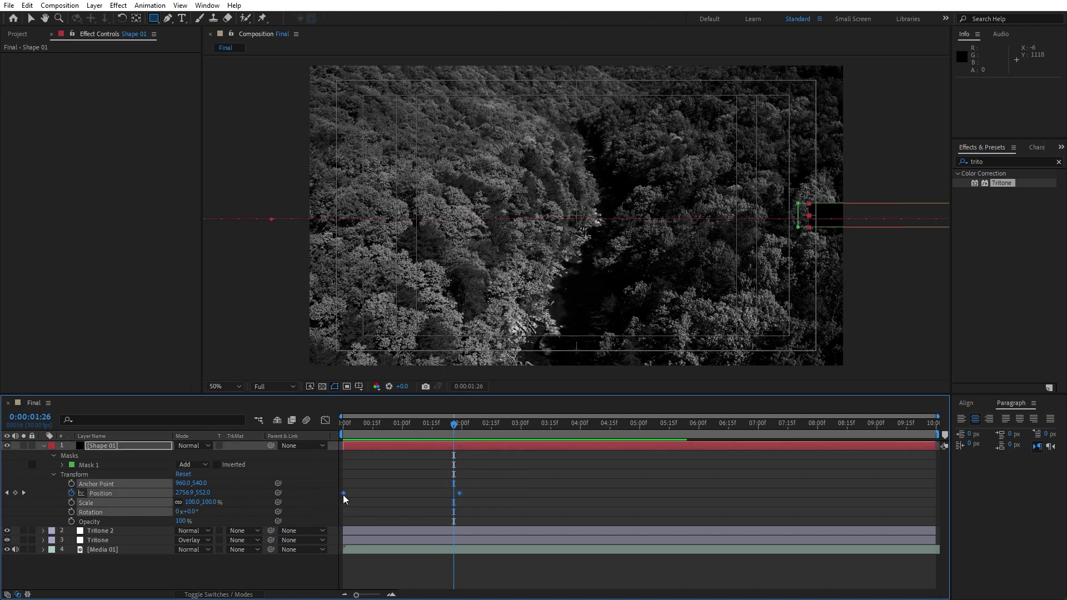
right_click(342, 495)
mouse_move(434, 487)
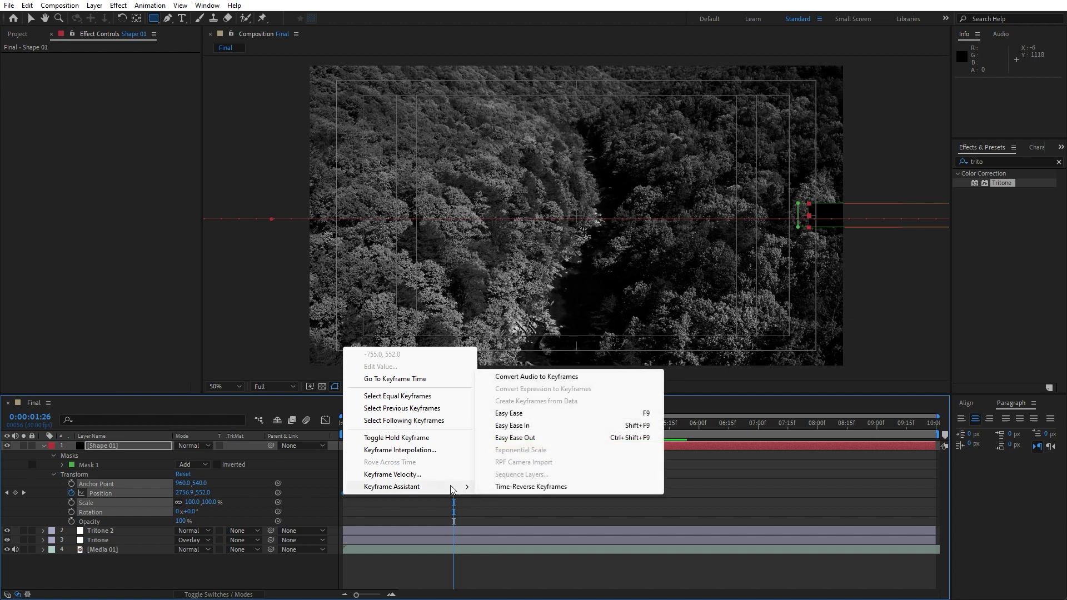
click(514, 490)
click(522, 495)
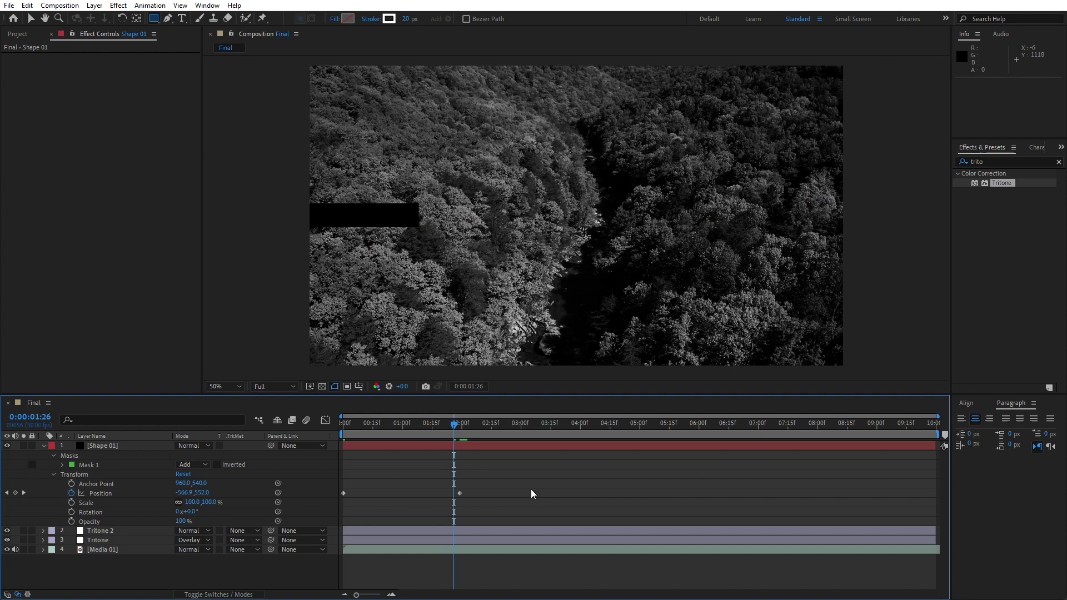
key(space)
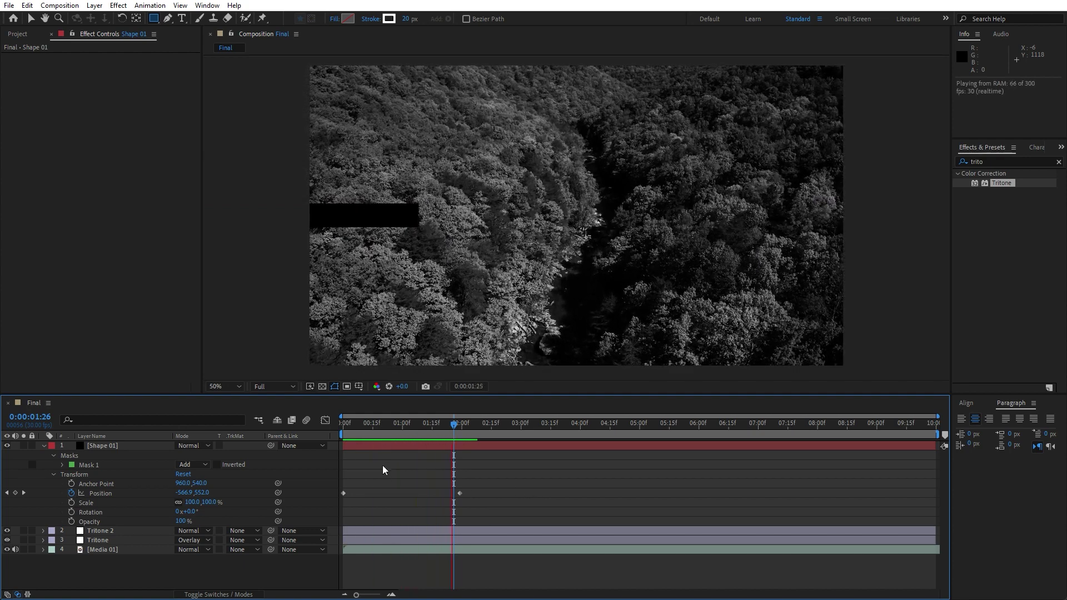
key(space)
drag(516, 468, 323, 511)
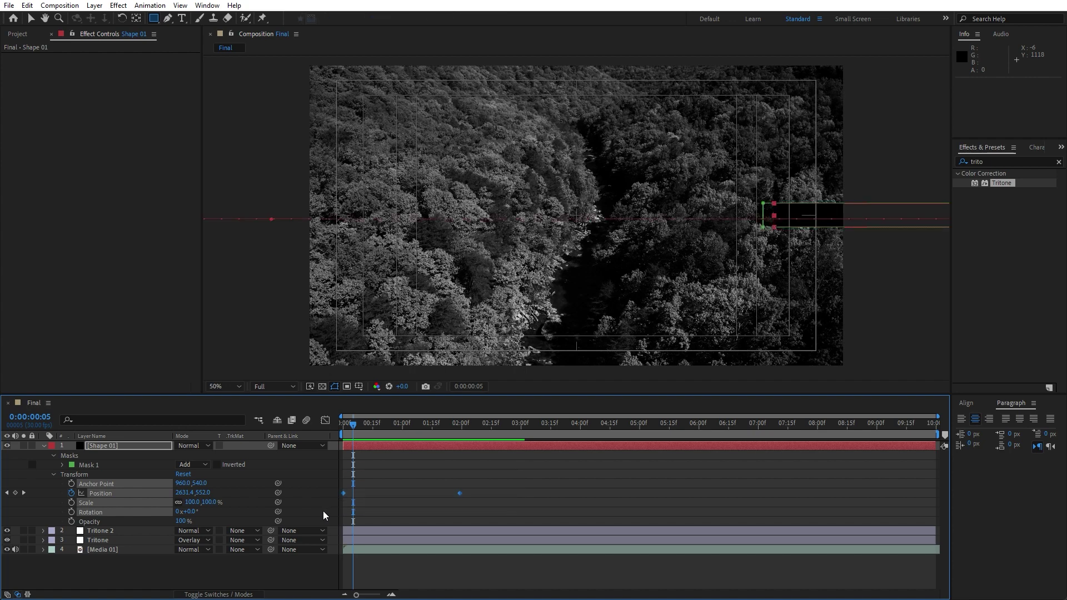
- Easy Ease both Position keyframes and adjust their speed curve in the Graph Editor
key(F9)
click(325, 420)
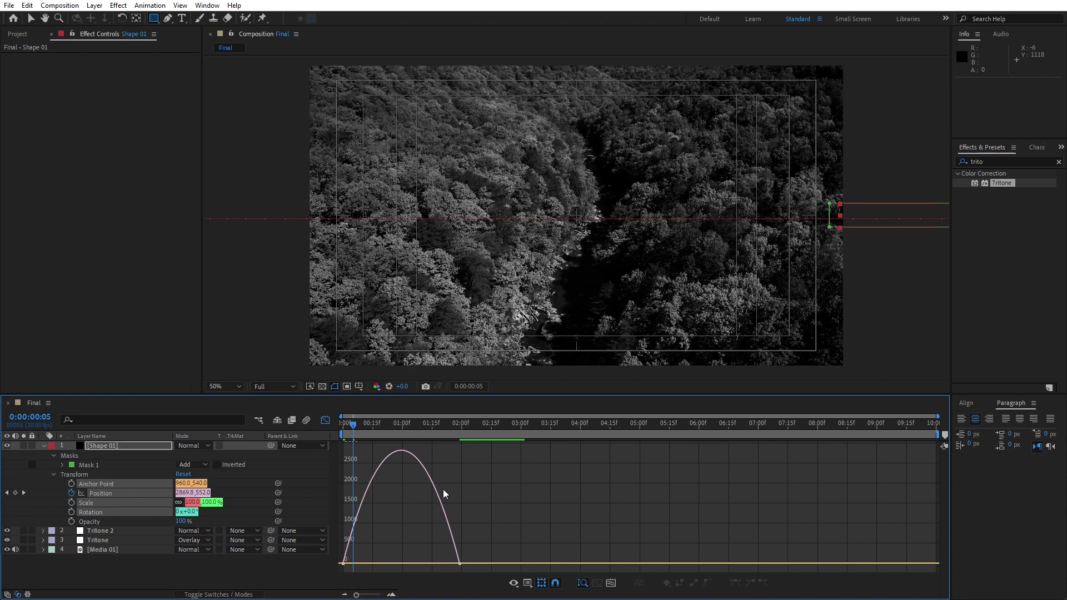
right_click(496, 495)
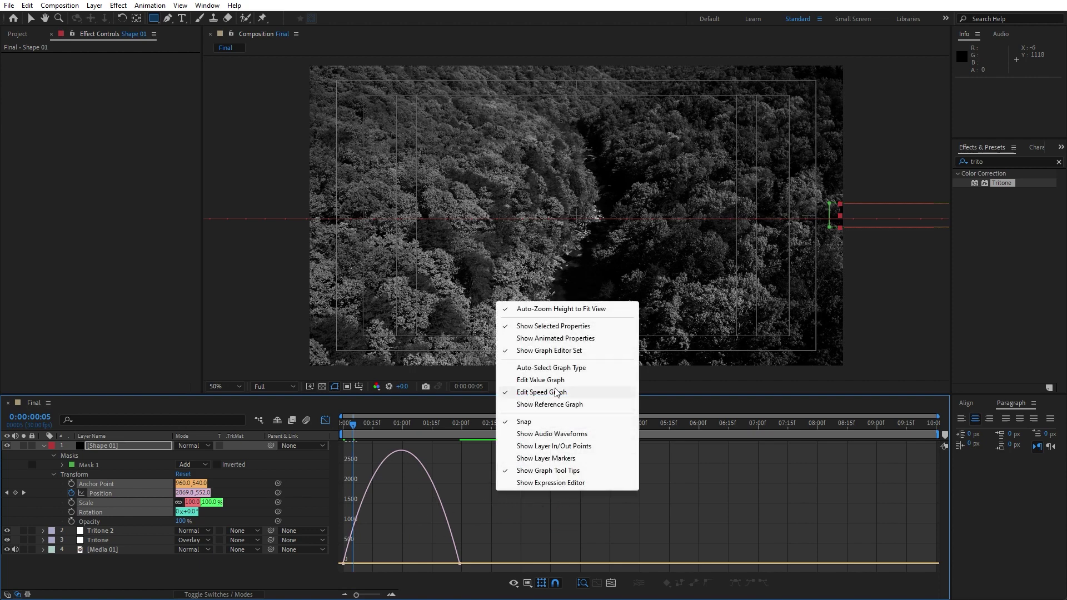
drag(482, 526, 402, 564)
click(326, 421)
- Preview the eased bar slide, stopping at 0:00:00:25 and checking later frames
click(281, 575)
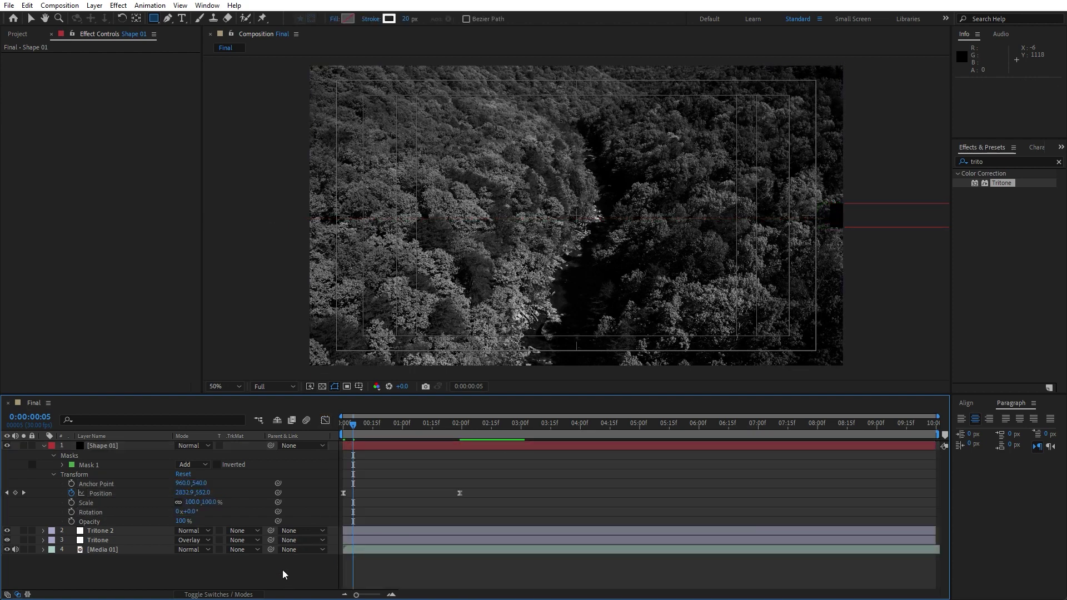
key(space)
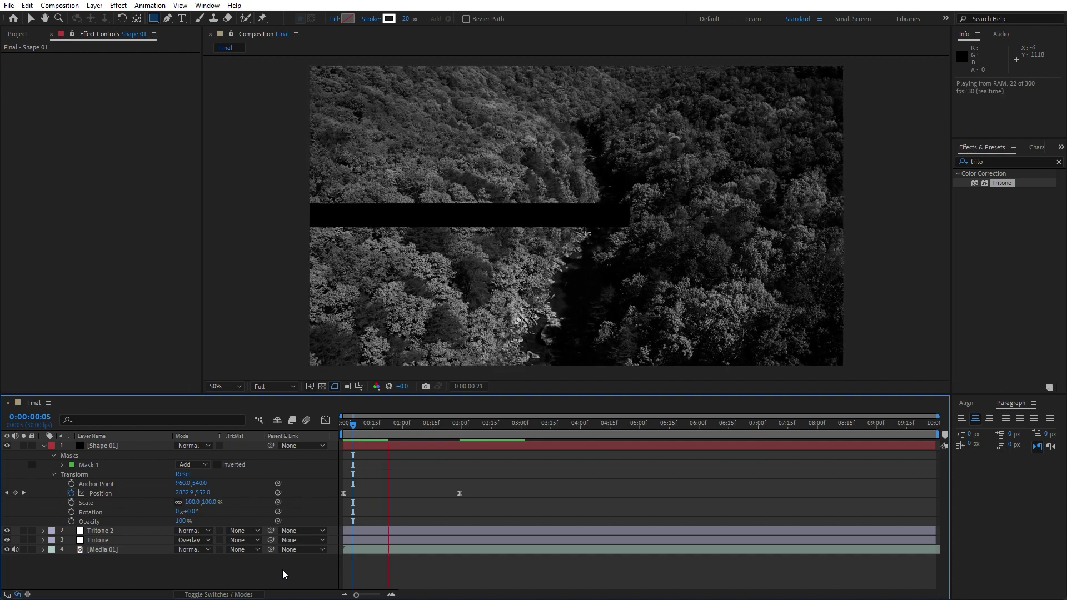
click(393, 425)
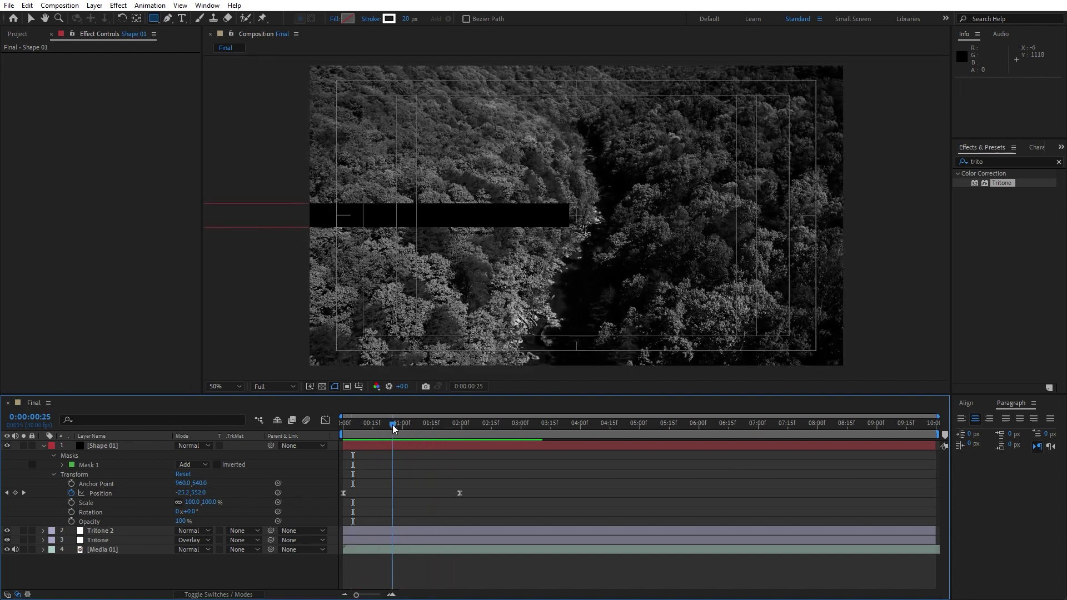
click(43, 446)
drag(399, 426, 446, 422)
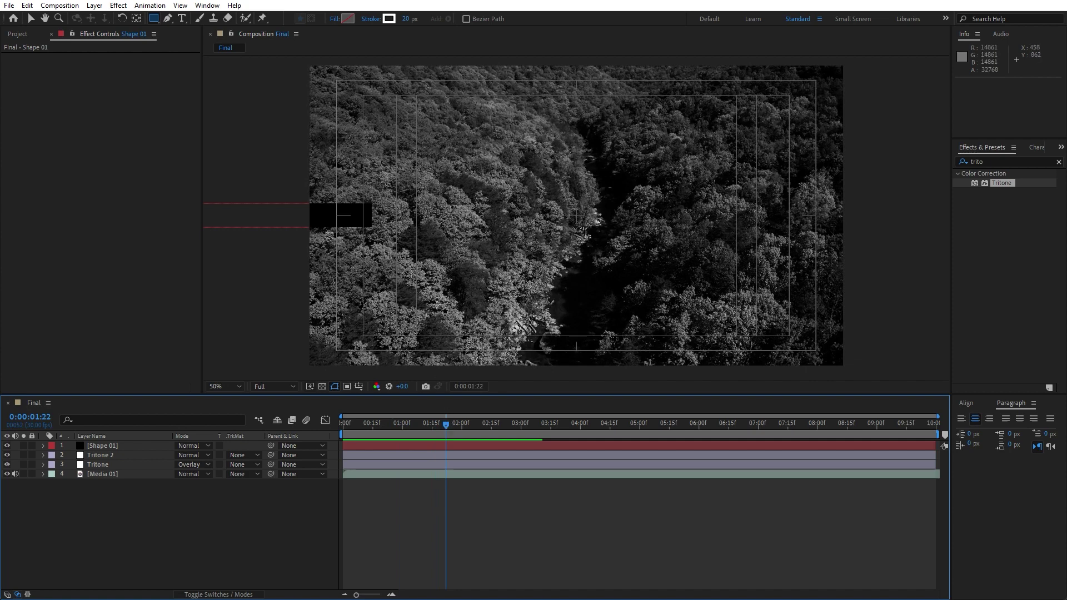
- Add a white CREATIVE text line (Syne Extra, 100 px) placed just right of the black bar
click(181, 19)
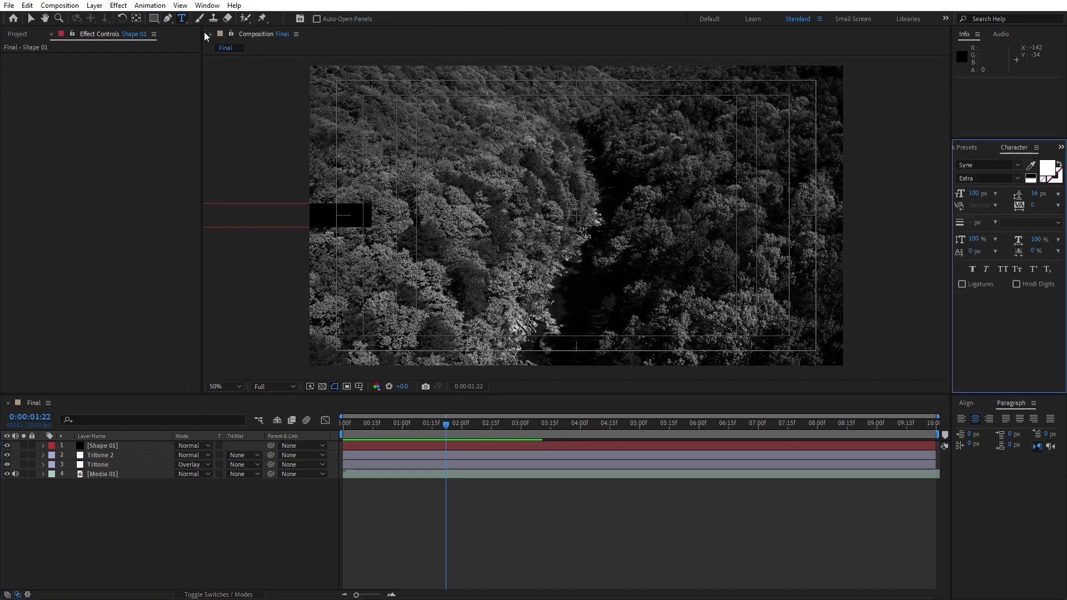
click(428, 214)
text(CREA)
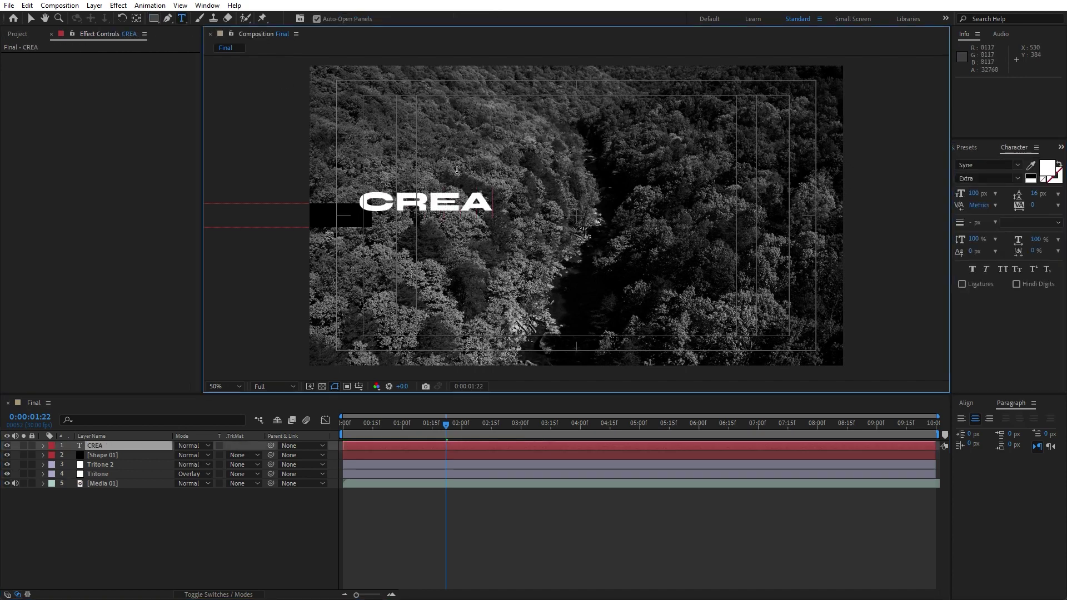
text(TIVE)
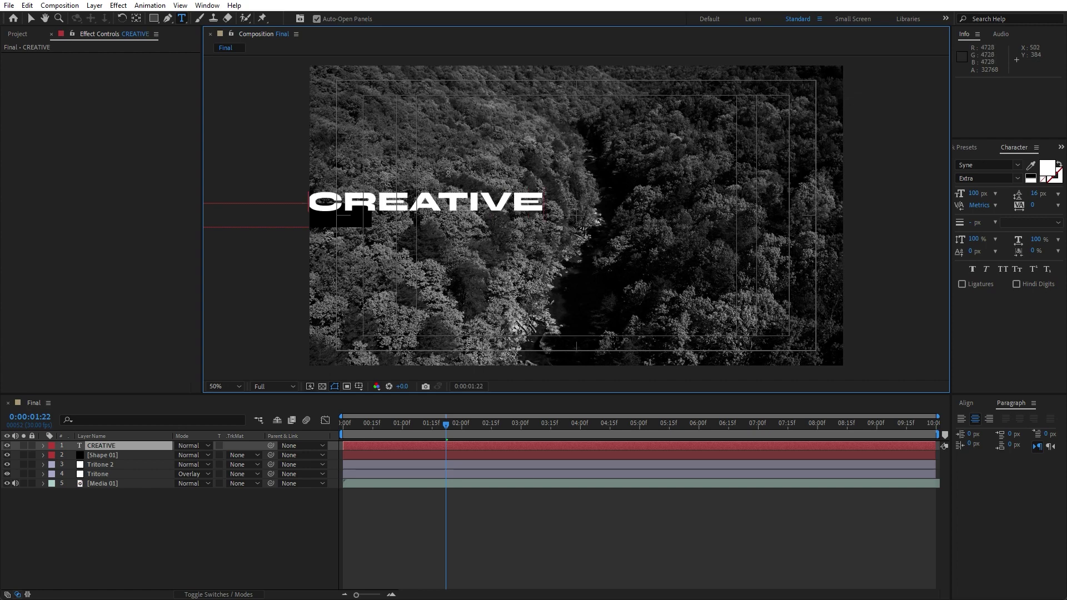
click(265, 508)
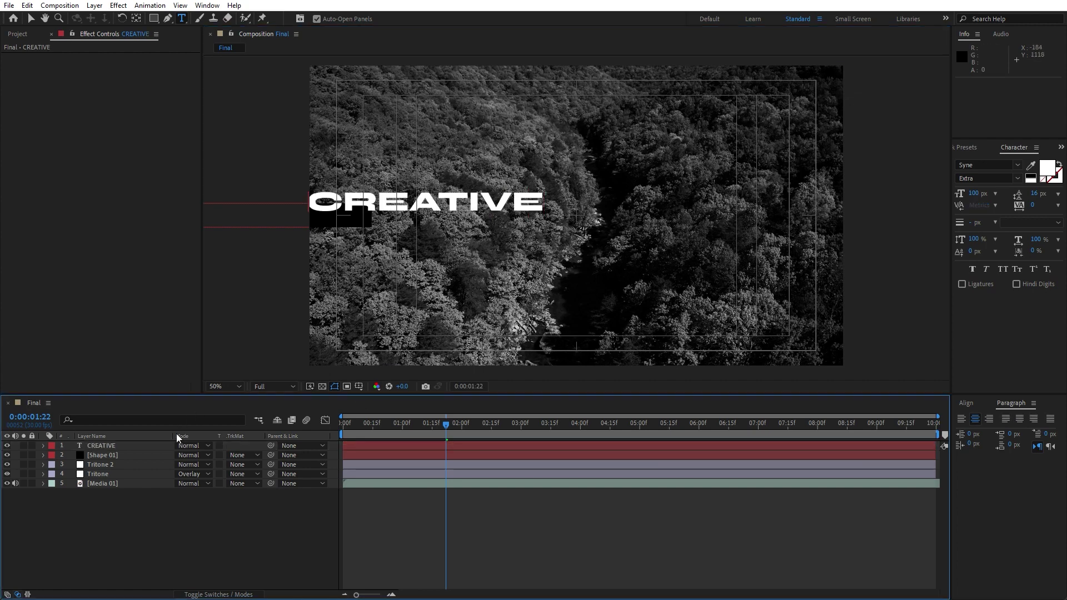
key(v)
drag(444, 204, 512, 216)
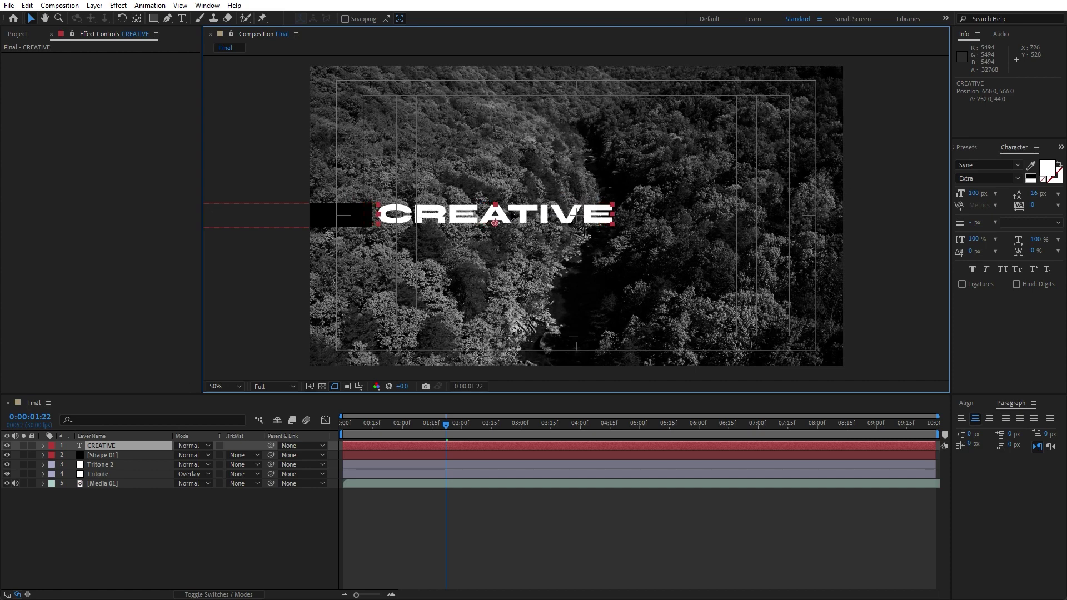
double_click(101, 445)
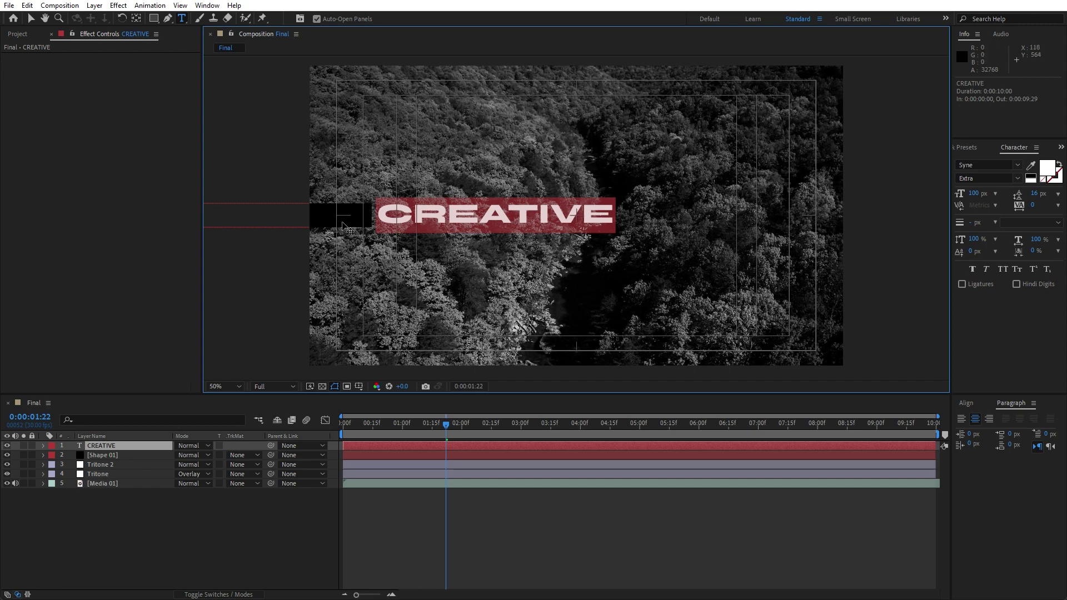
click(206, 519)
key(v)
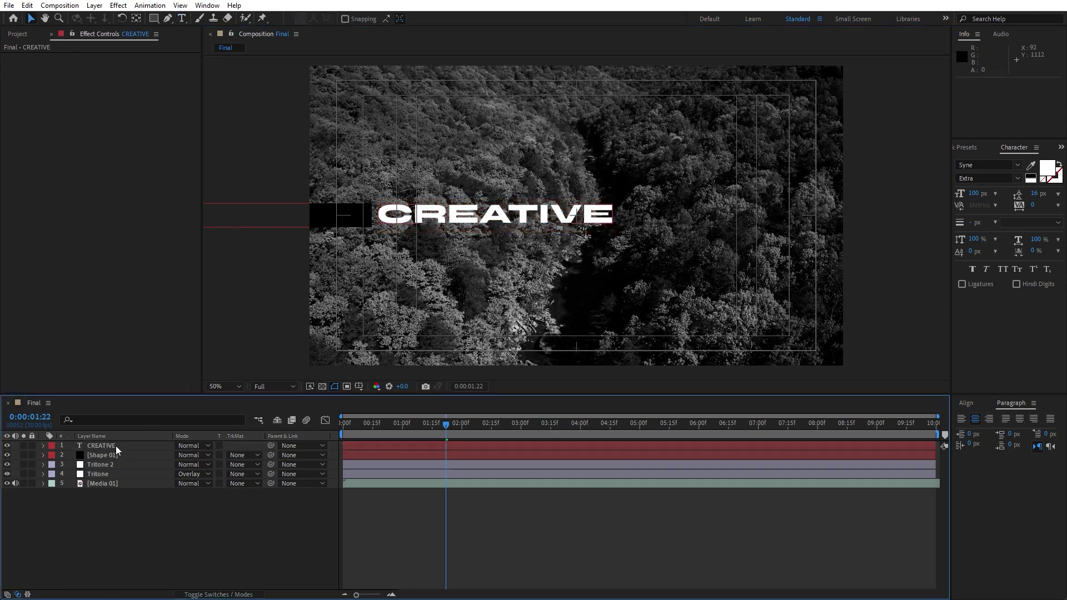
click(111, 445)
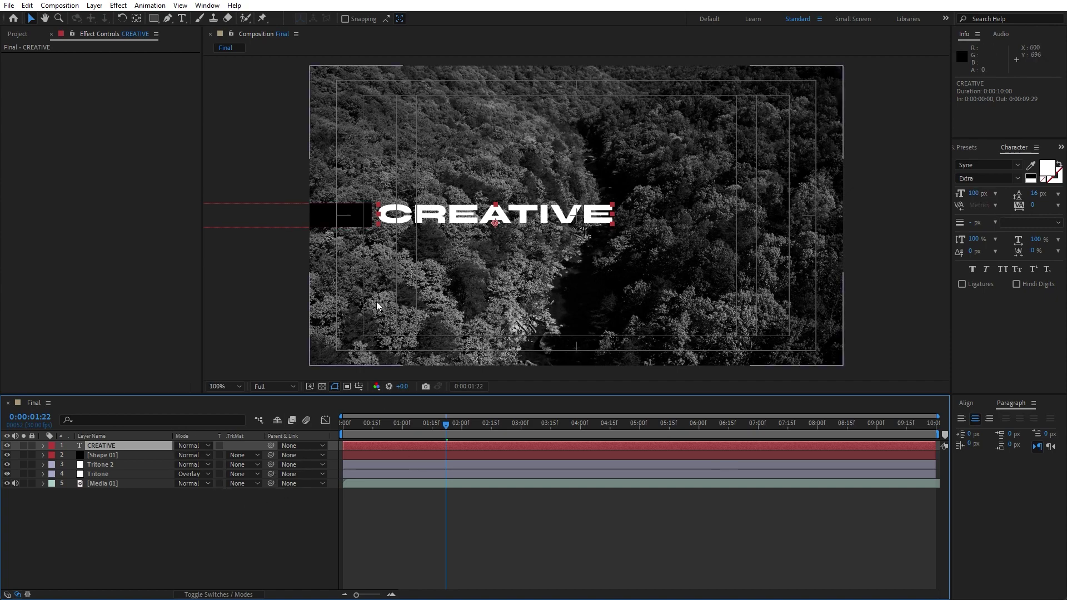
- Nudge CREATIVE slightly left and down, then parent it to Shape 01
scroll(356, 214, up, 4)
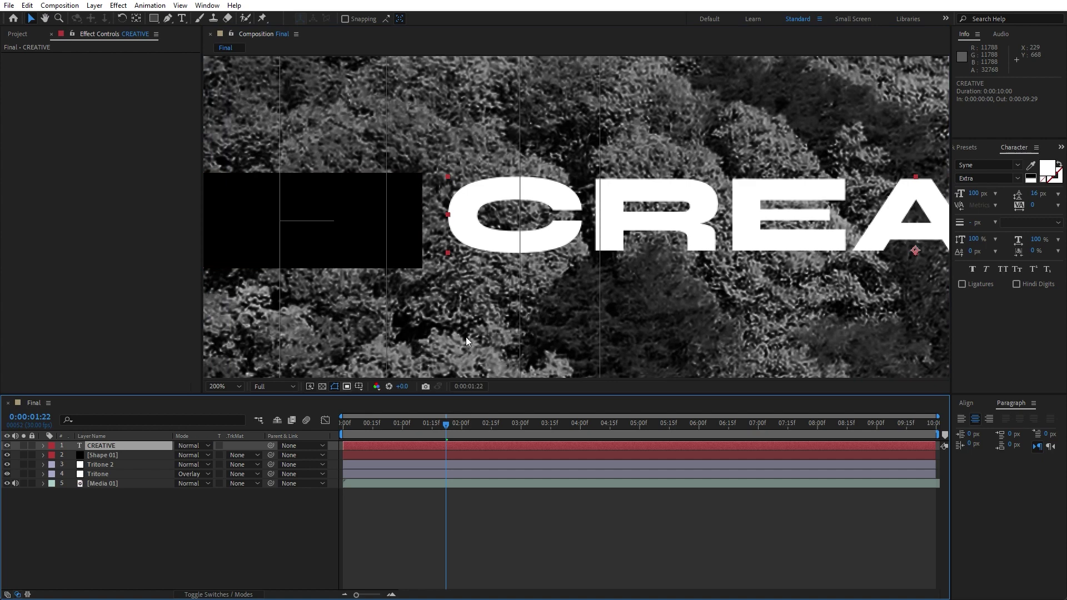
drag(657, 222, 653, 227)
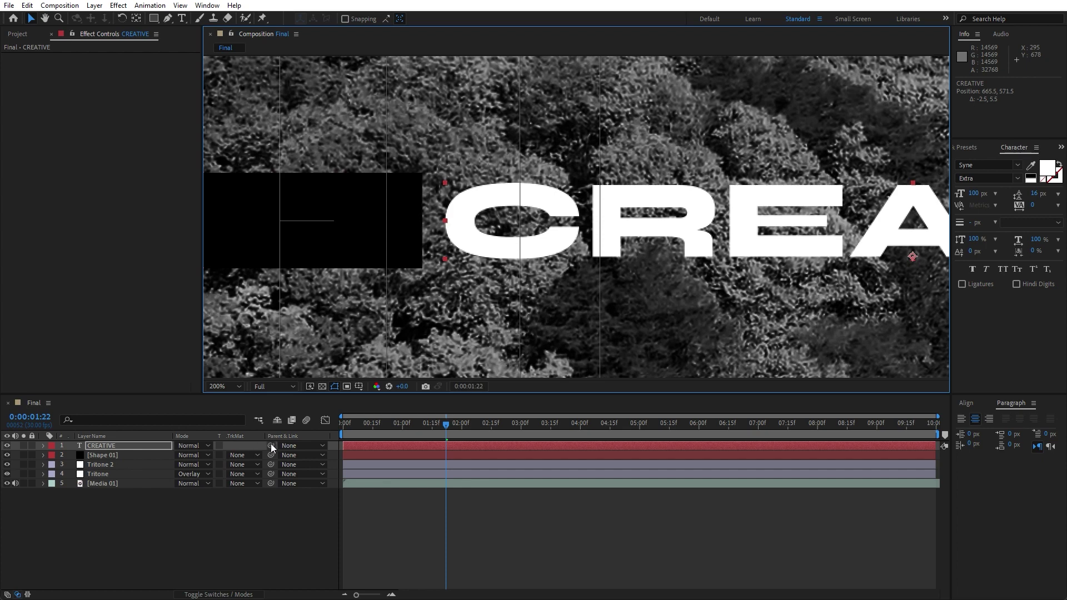
drag(272, 446, 121, 455)
- Preview the slide-in at 50% viewer magnification, ending at 0:00:01:25
scroll(612, 252, down, 4)
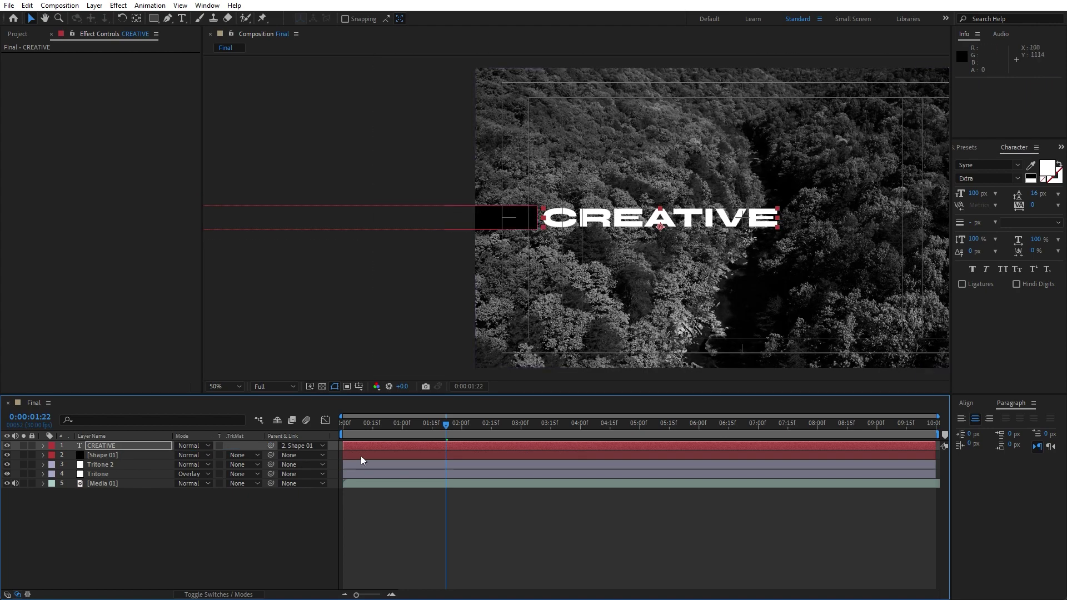
key(space)
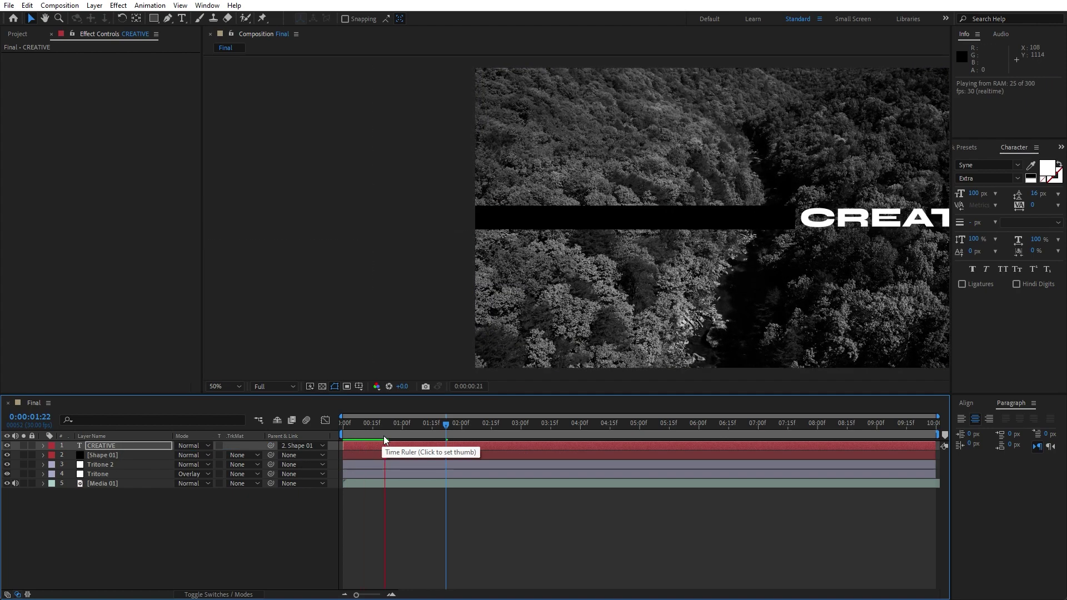
drag(345, 423, 497, 424)
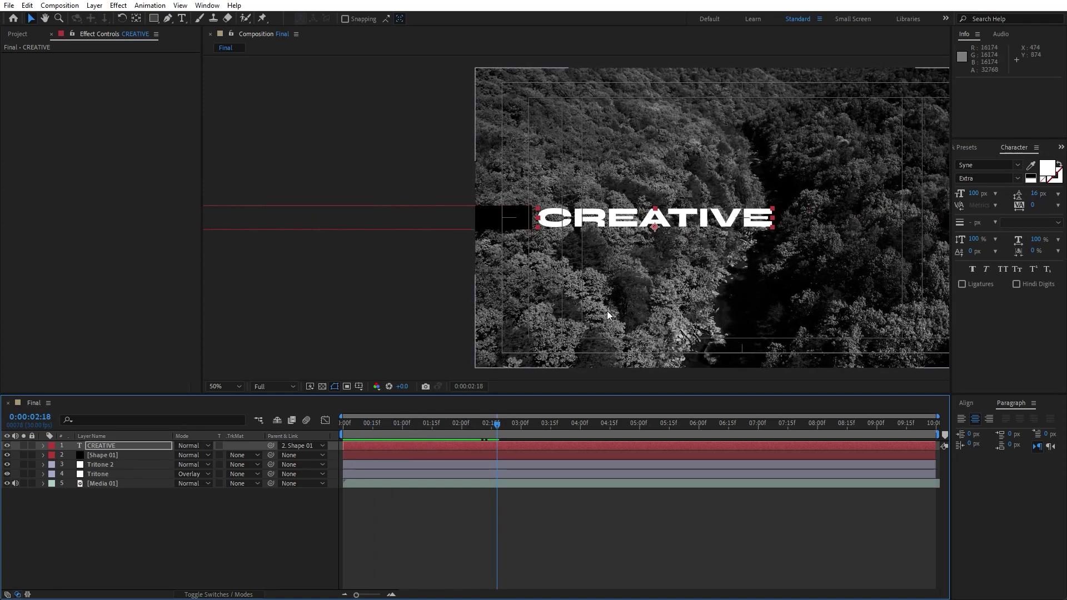
key(space)
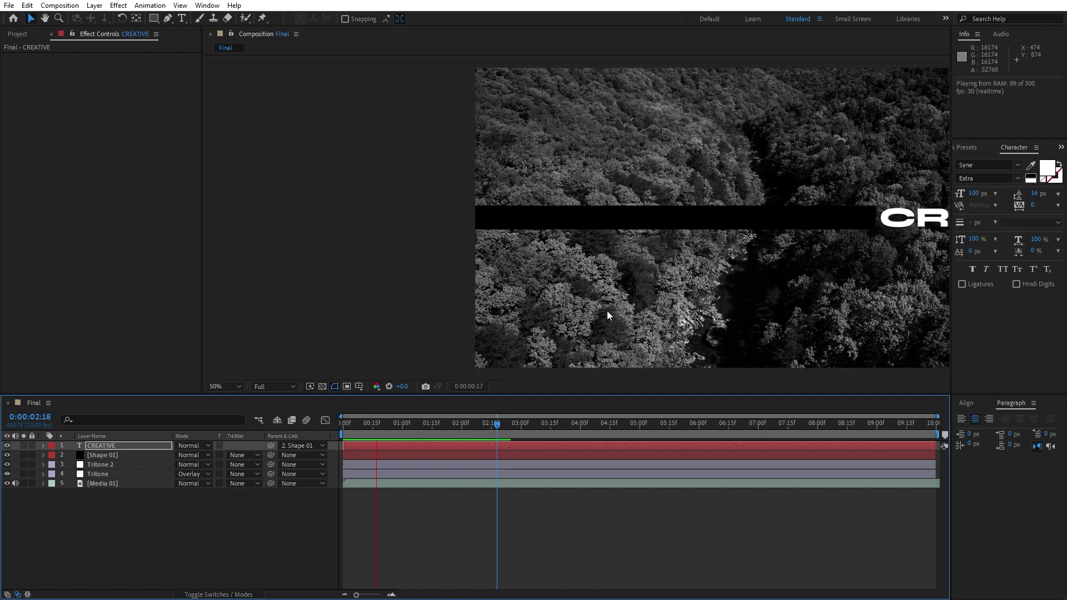
click(273, 386)
click(234, 388)
click(234, 412)
click(295, 528)
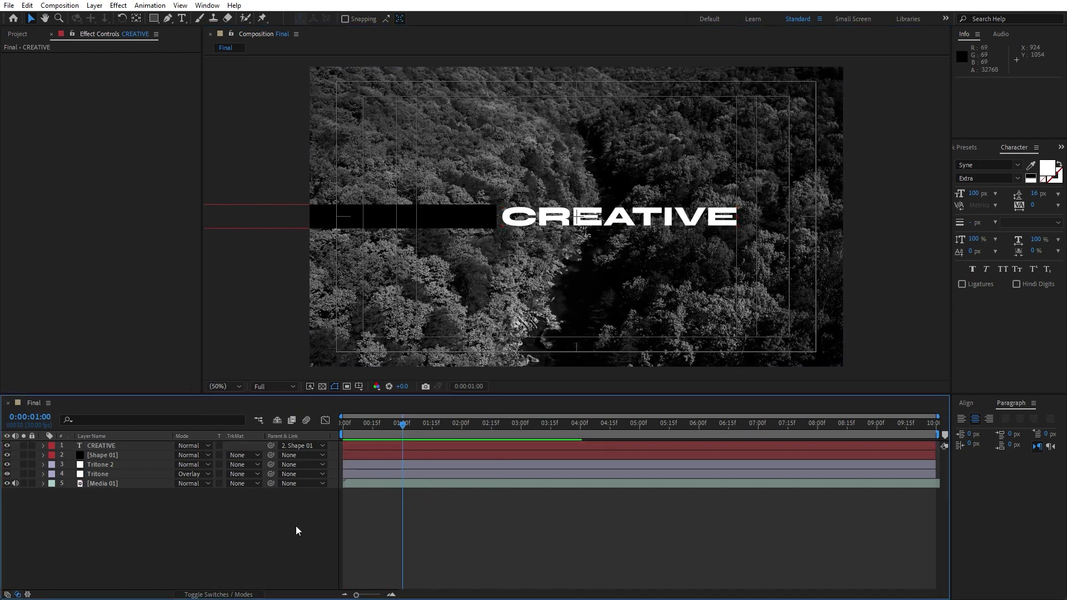
key(space)
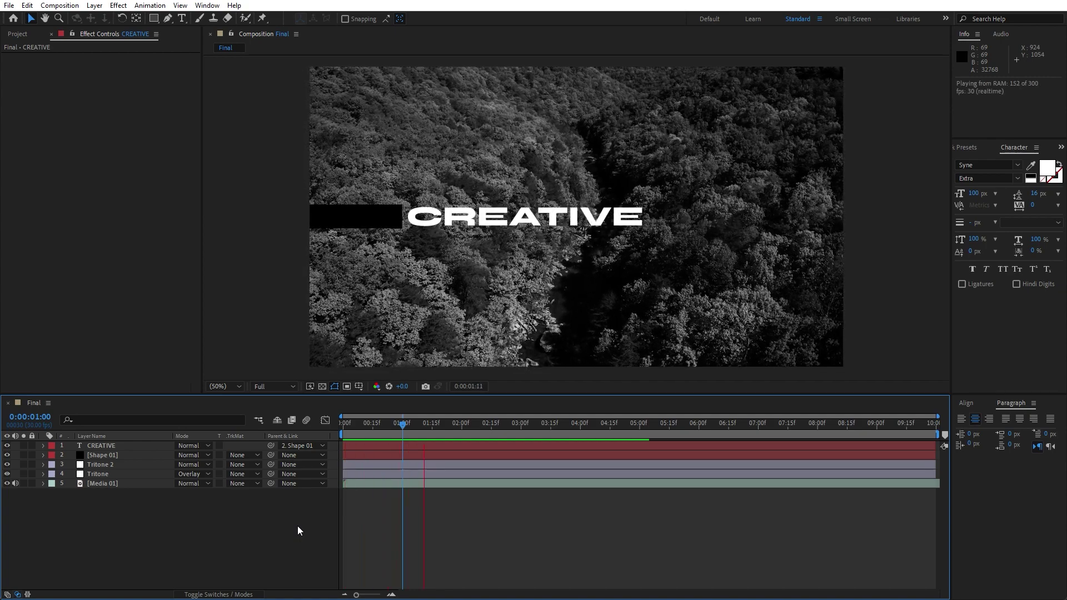
click(452, 427)
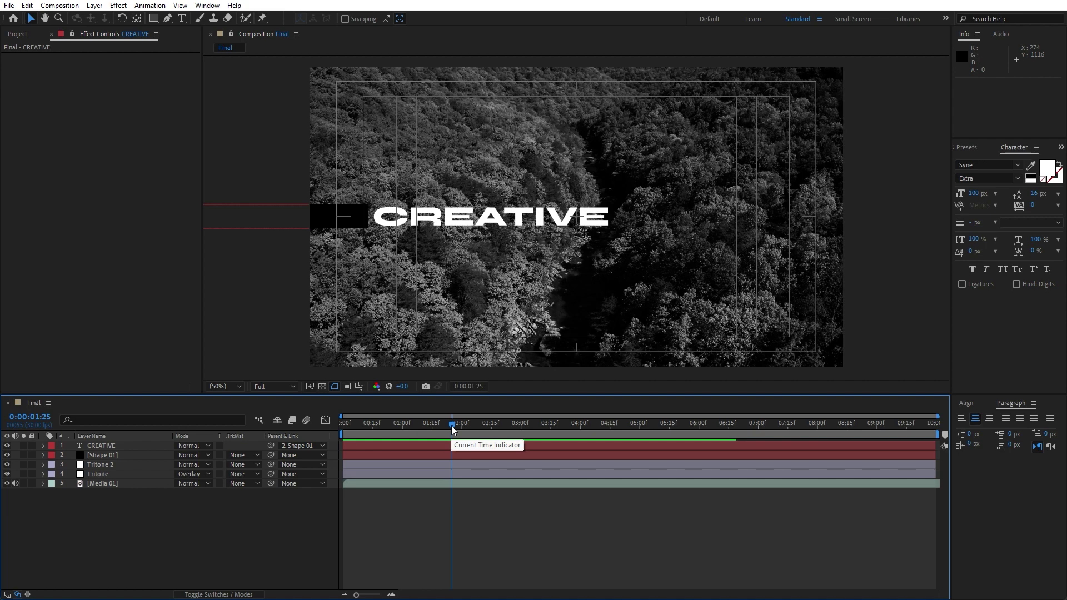
- Pre-compose the CREATIVE and Shape 01 layers into a new composition named Text 01
click(115, 446)
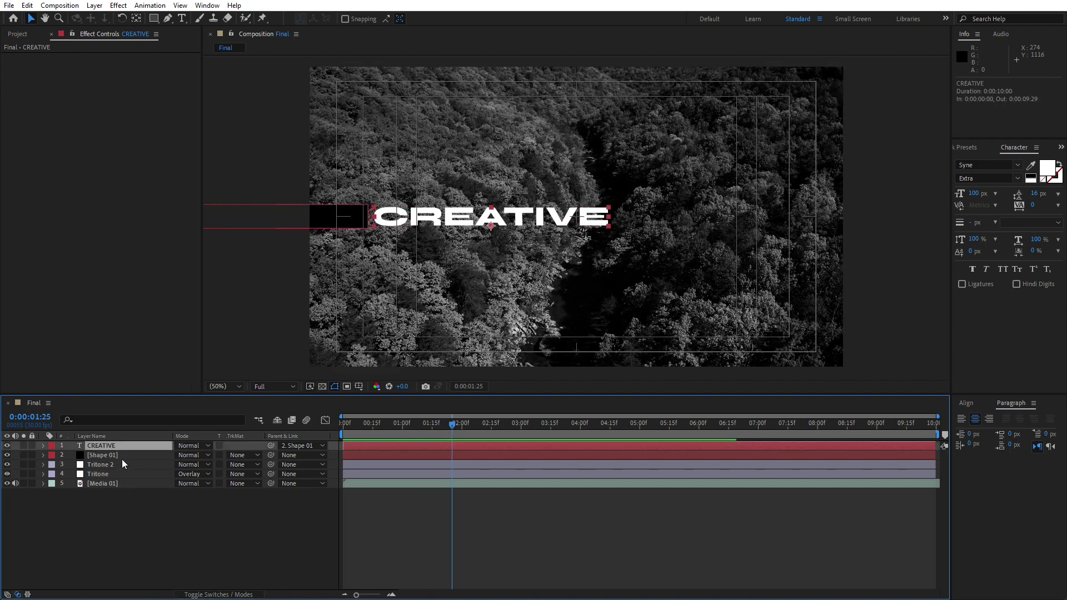
shift+click(115, 457)
right_click(116, 457)
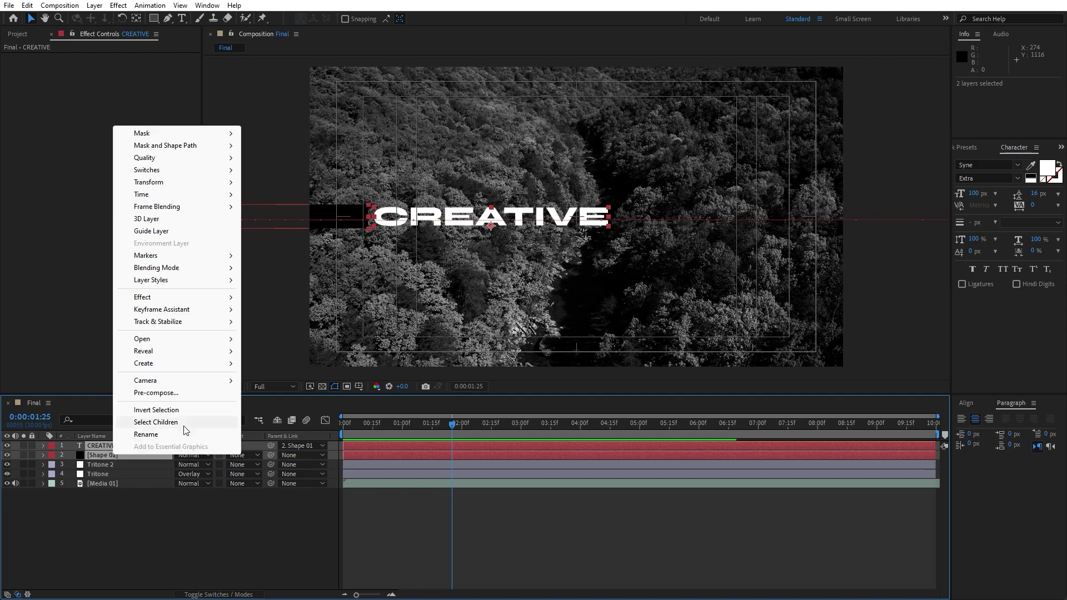
click(178, 393)
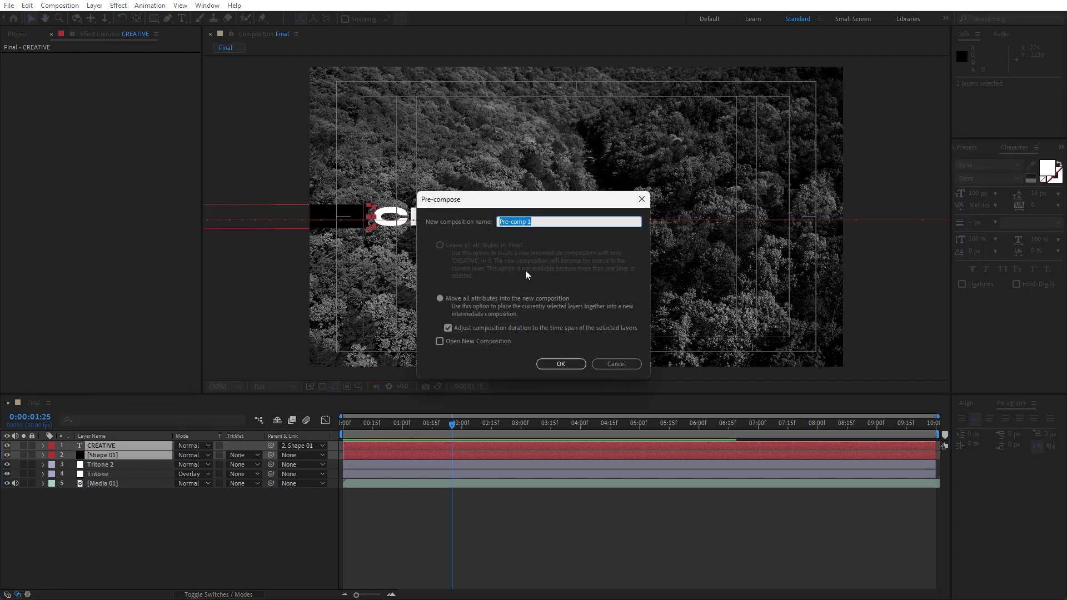
text(Text 01)
click(561, 364)
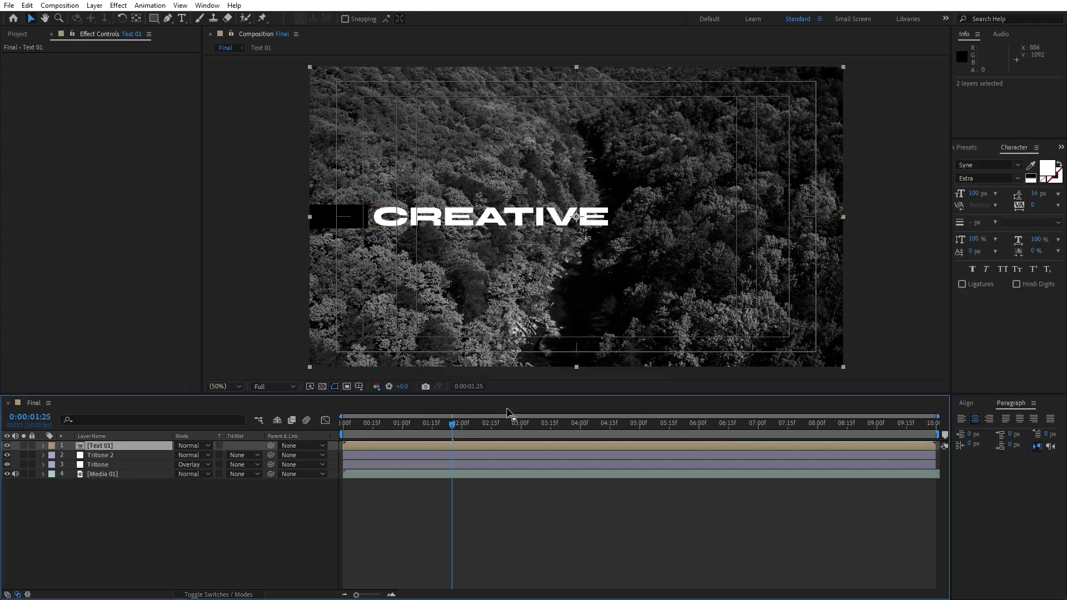
- Change the Text 01 composition height to 150 px (1920 × 150), then return to Final
double_click(116, 445)
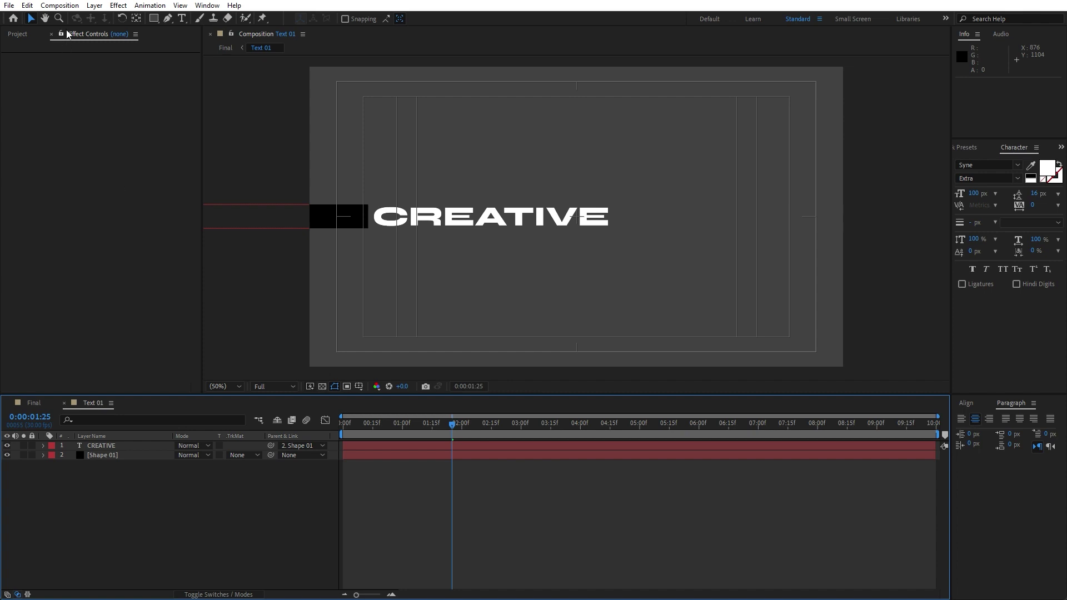
click(60, 5)
click(92, 36)
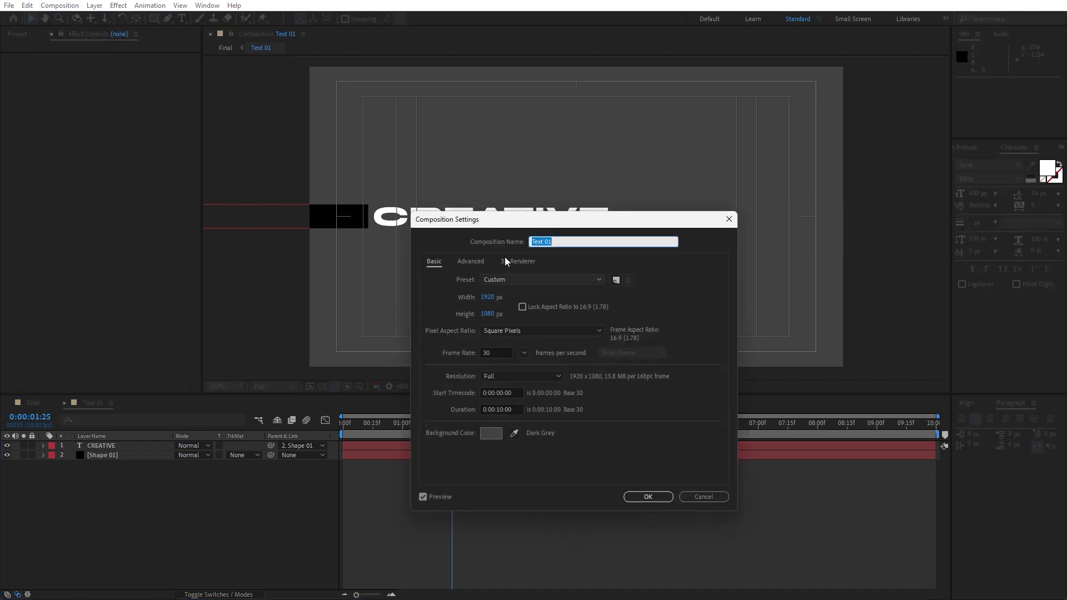
drag(520, 224, 812, 230)
drag(778, 322, 805, 321)
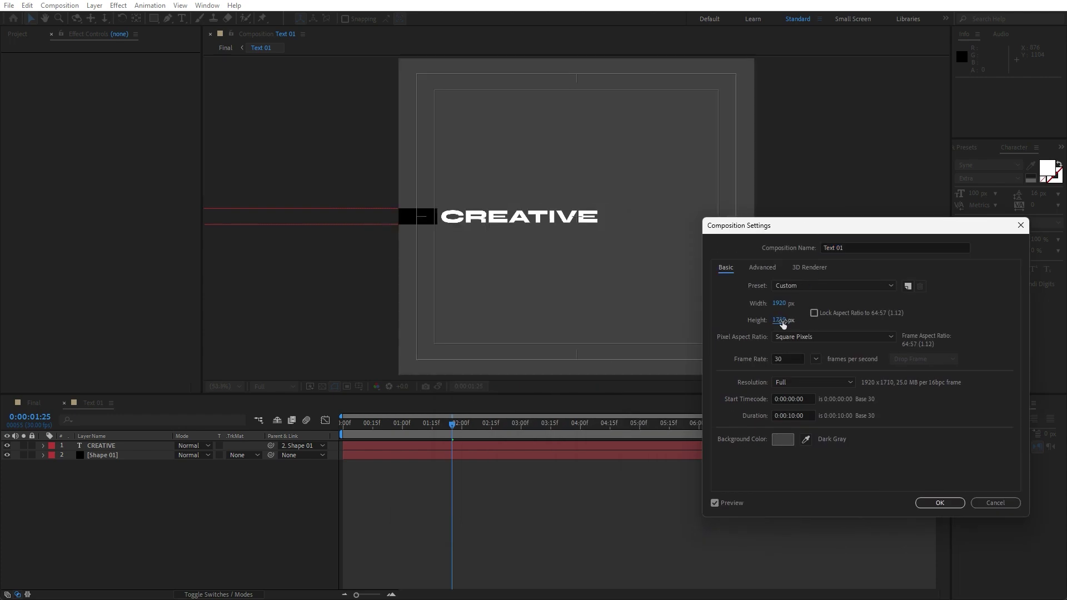
text(150)
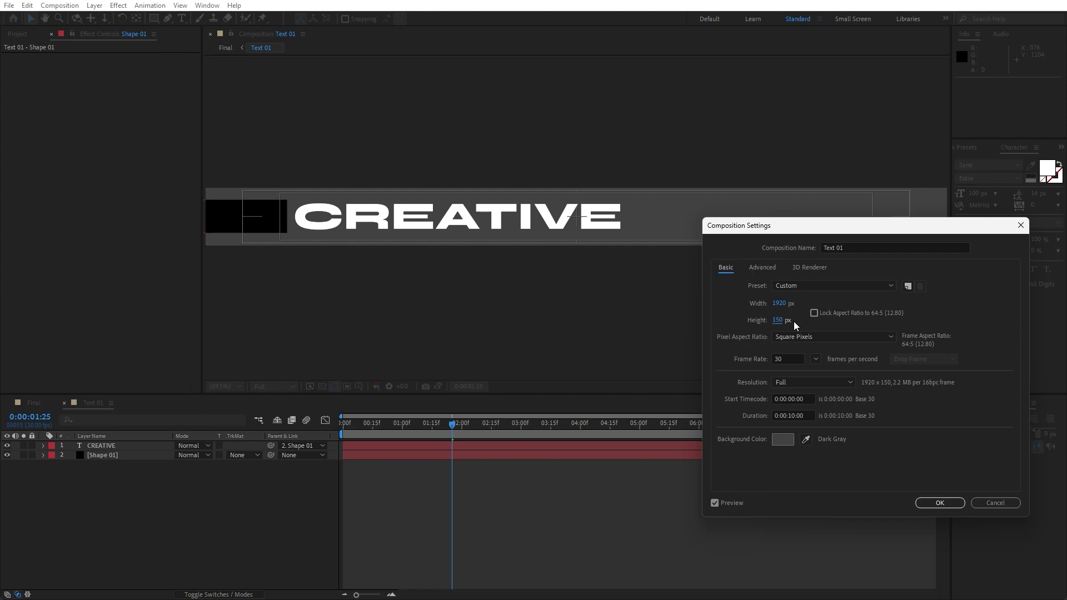
click(949, 503)
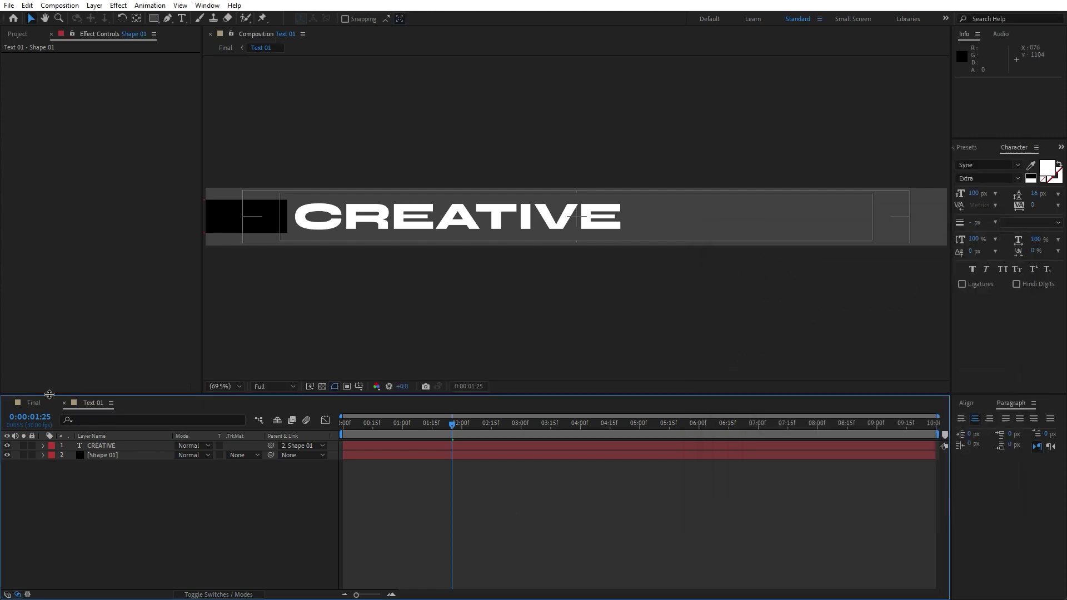
click(64, 404)
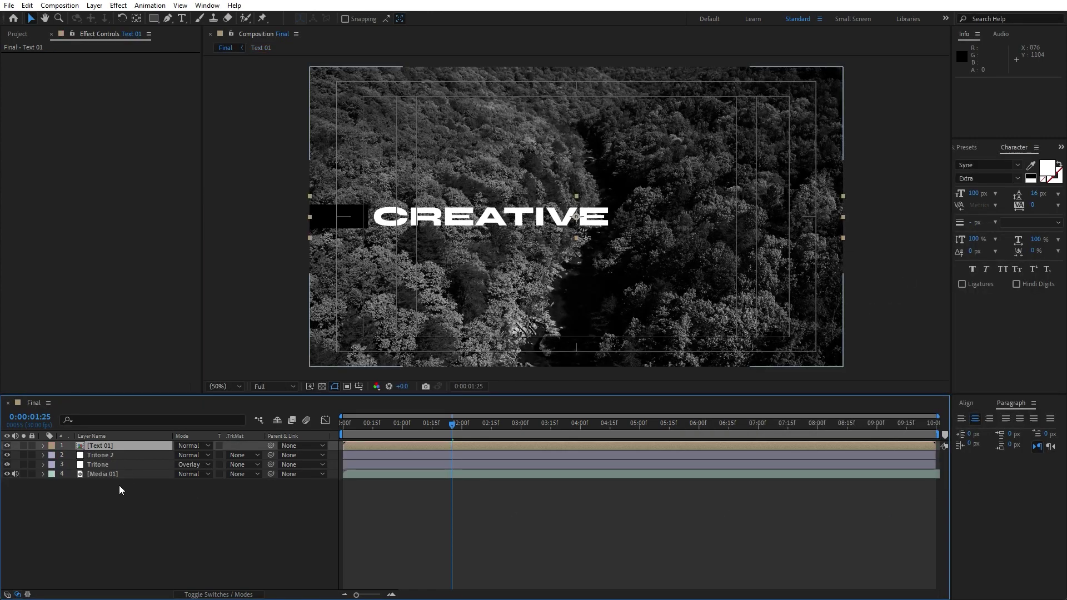
- Duplicate the Text 01 layer and comp, replacing the top layer's source with Text 02
click(51, 34)
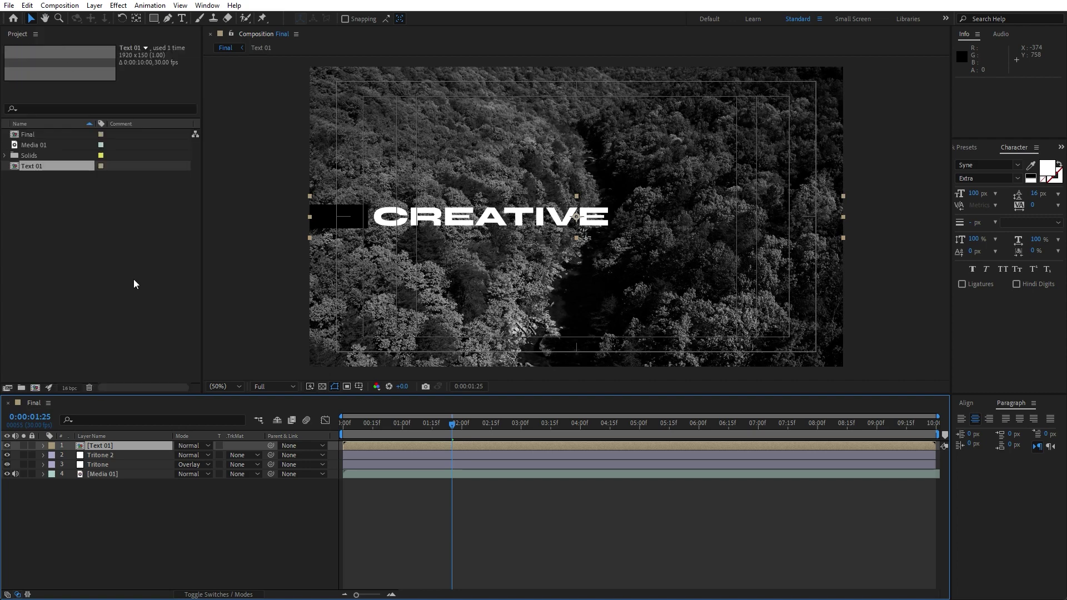
click(112, 446)
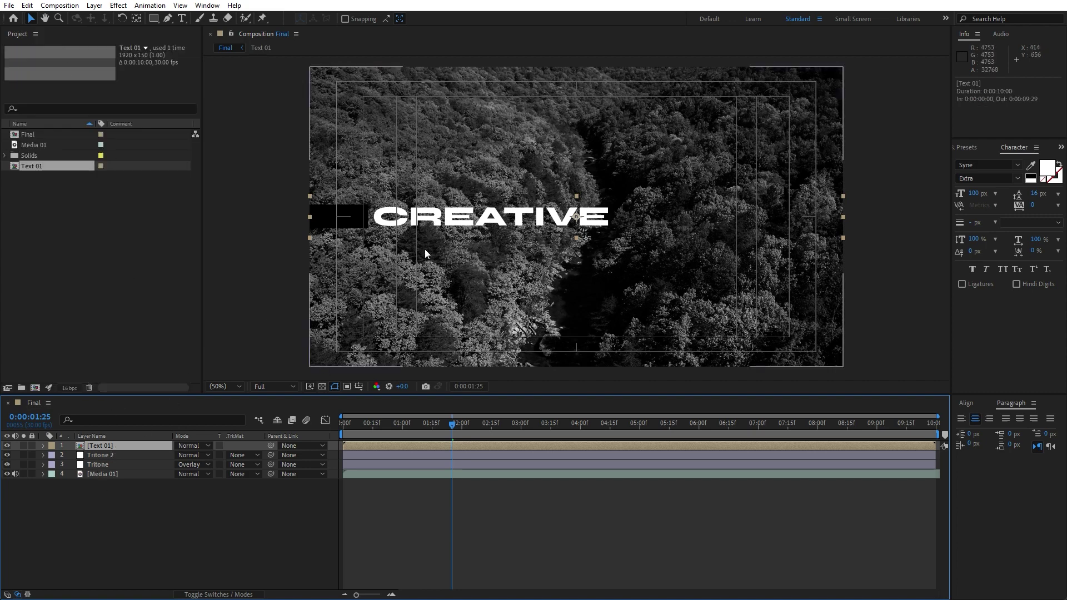
key(ctrl+d)
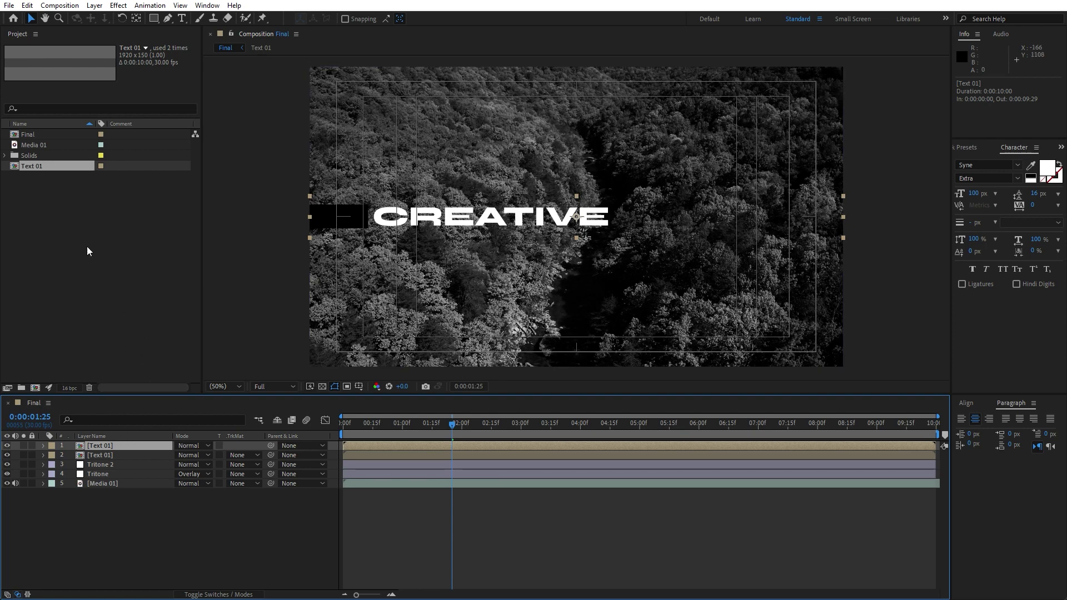
click(37, 168)
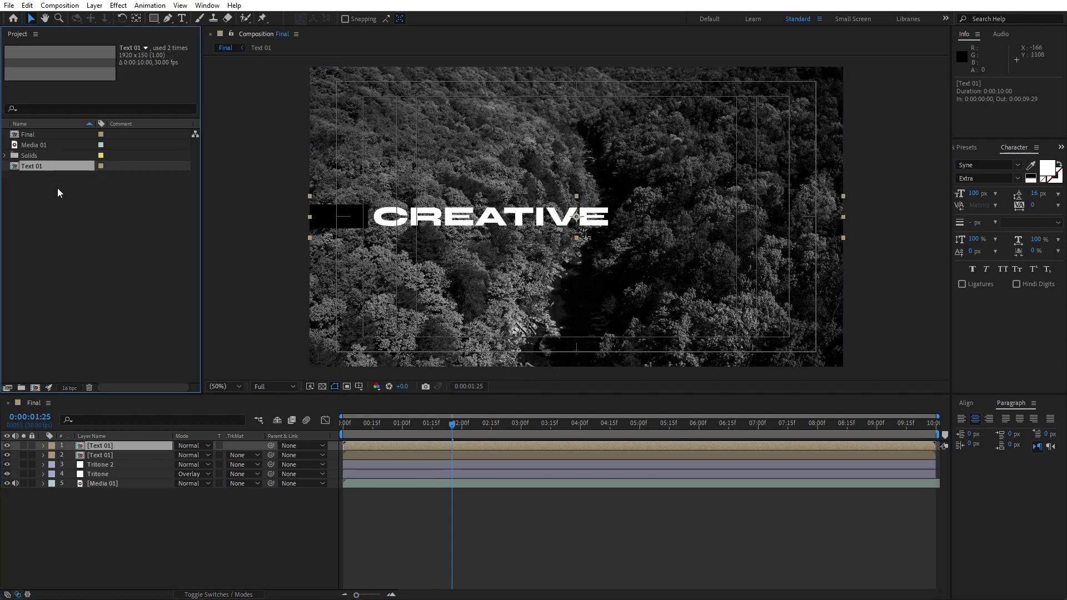
key(ctrl+d)
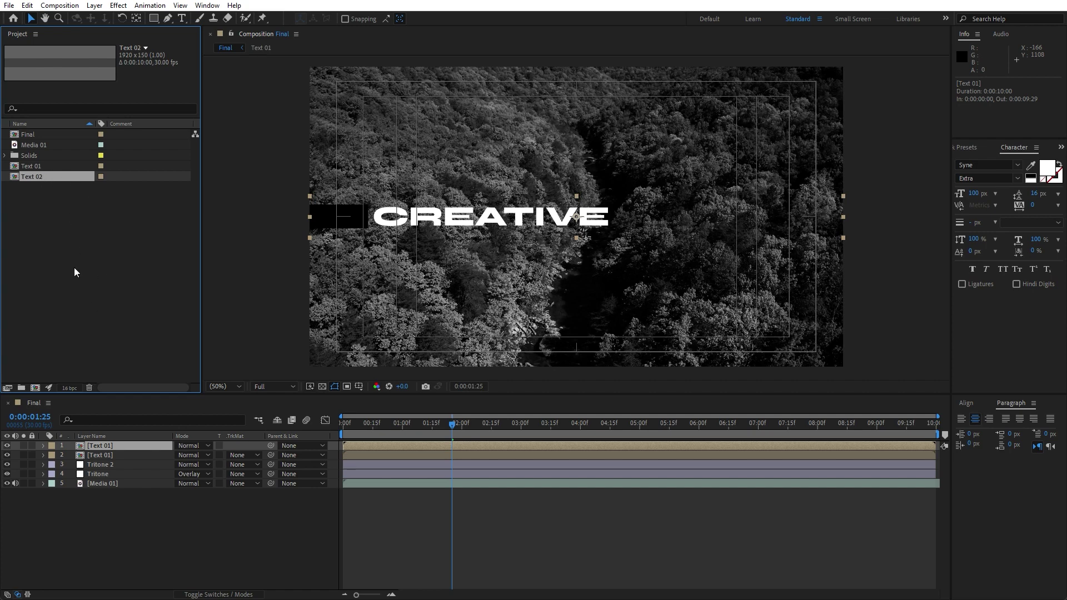
drag(32, 180, 95, 446)
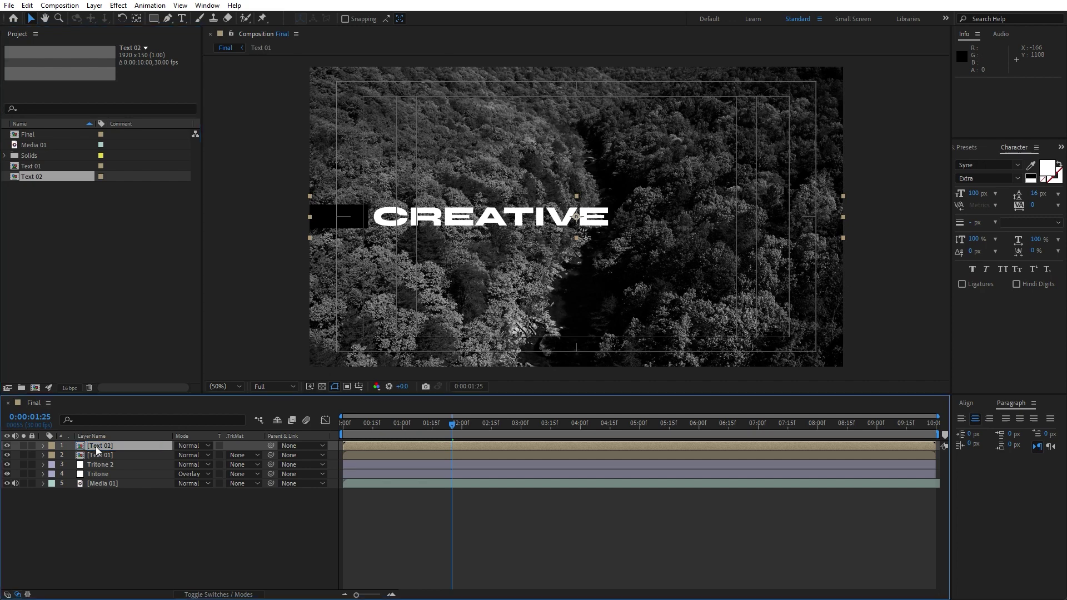
- Move the Text 02 layer down to Position 960, 640, just below the first line
click(120, 509)
click(107, 444)
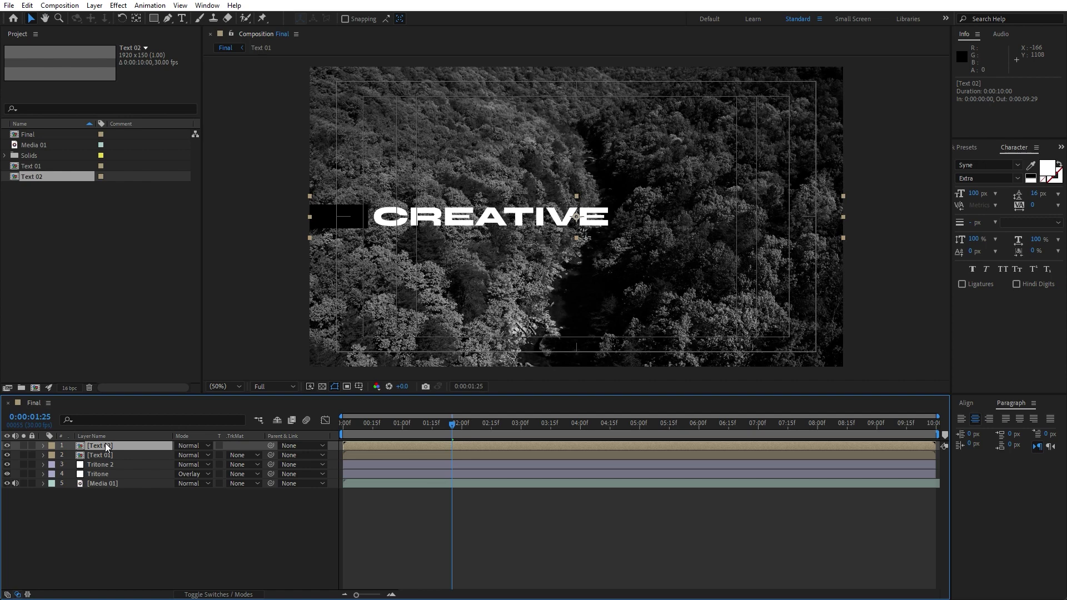
key(shift+Down)
key(shift+Down)
key(shift+Down)
key(shift+Down)
key(shift+Down)
key(shift+Down)
key(shift+Down)
key(shift+Down)
key(shift+Down)
key(shift+Down)
key(shift+Down)
key(shift+Down)
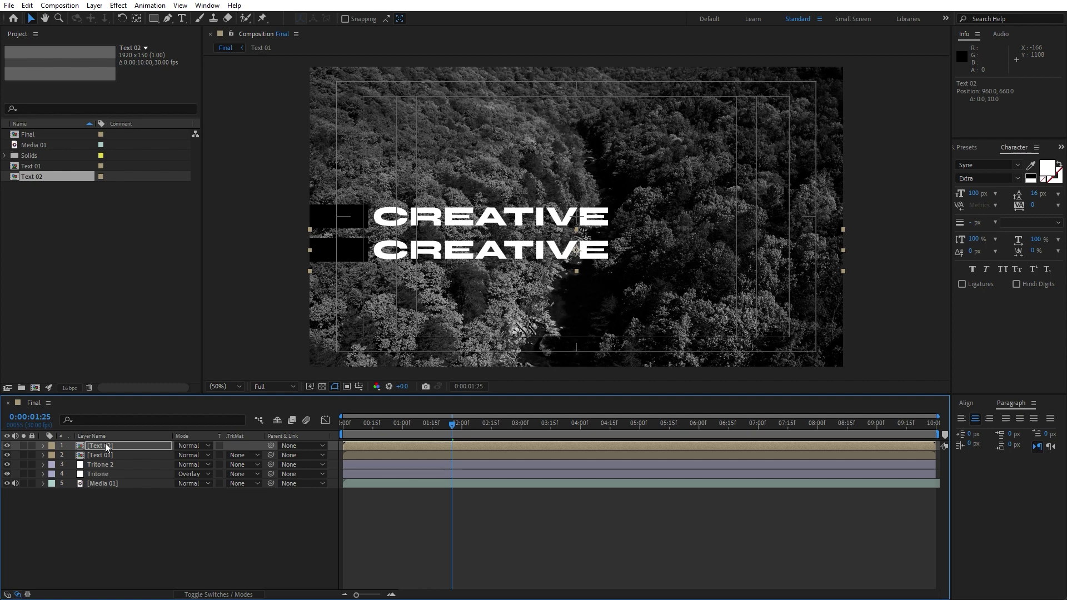
key(shift+Up)
key(shift+Up)
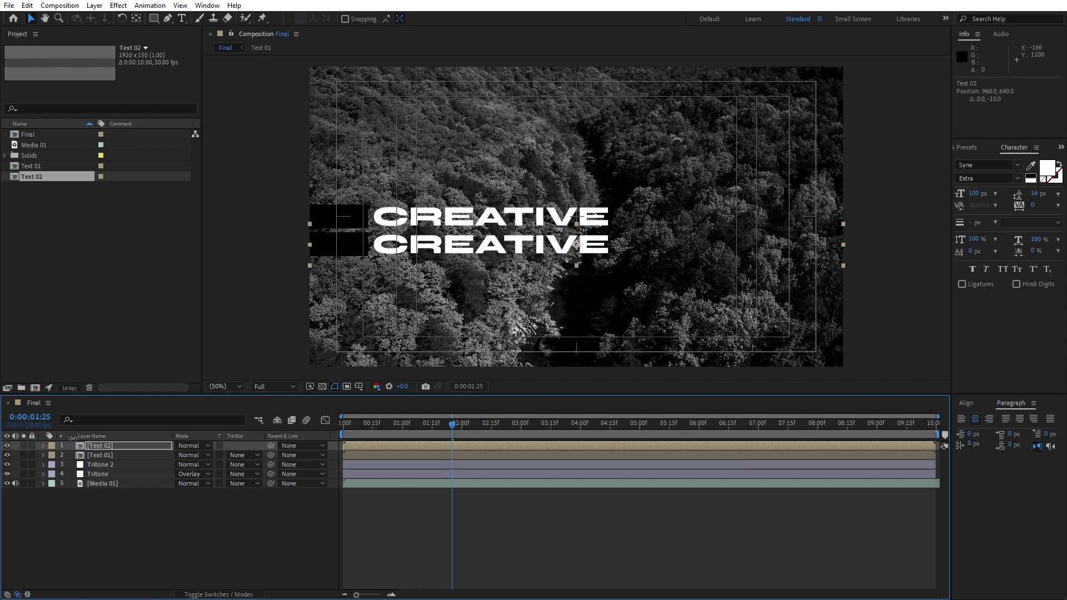
click(97, 194)
click(43, 176)
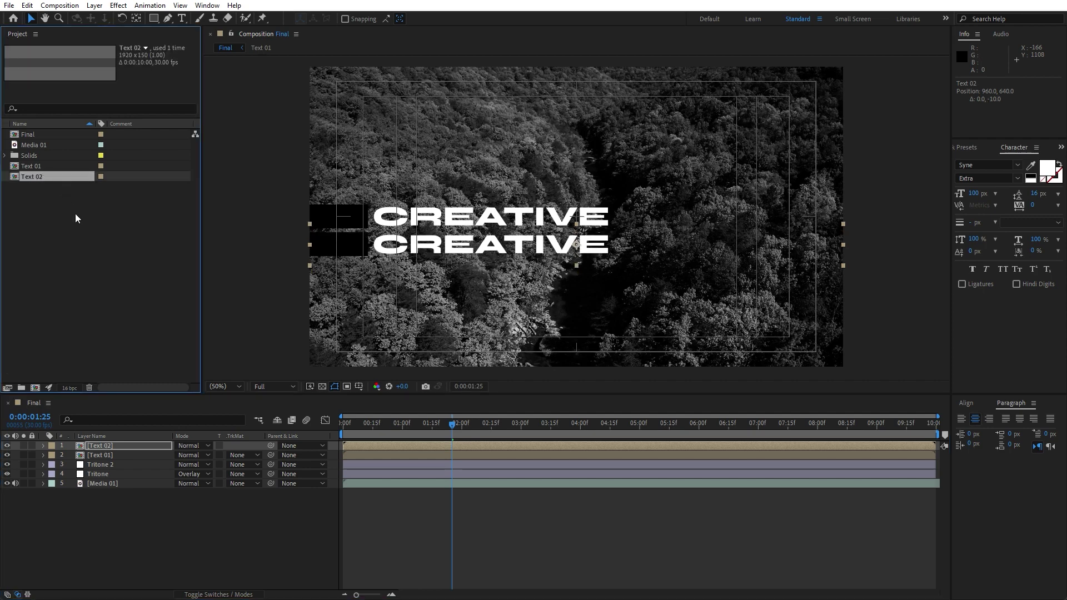
- Duplicate Text 02 as Text 03 and make it the source of a duplicated top layer
key(ctrl+d)
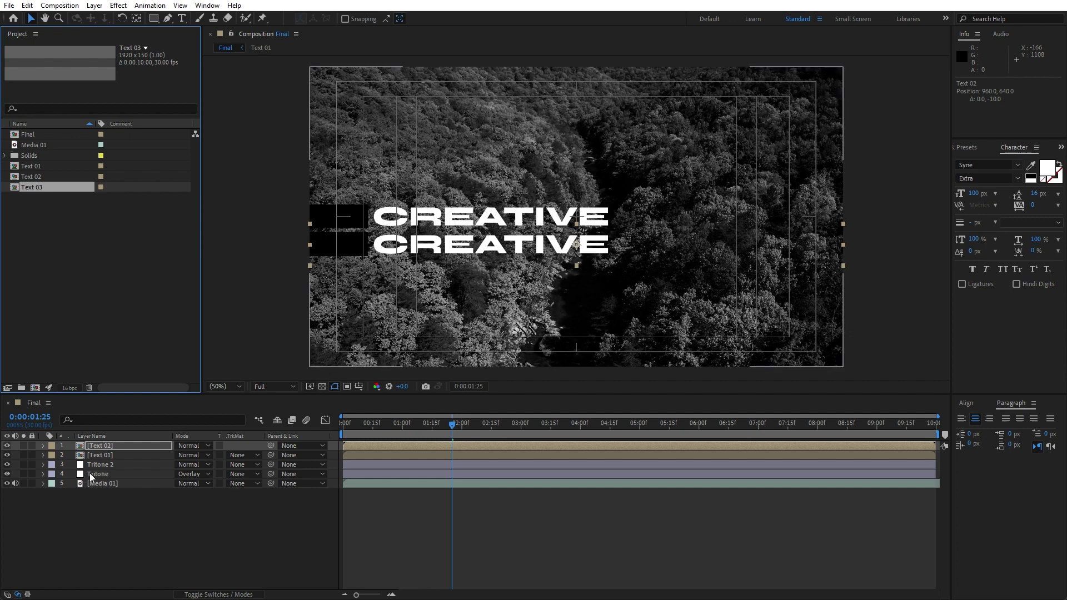
click(105, 449)
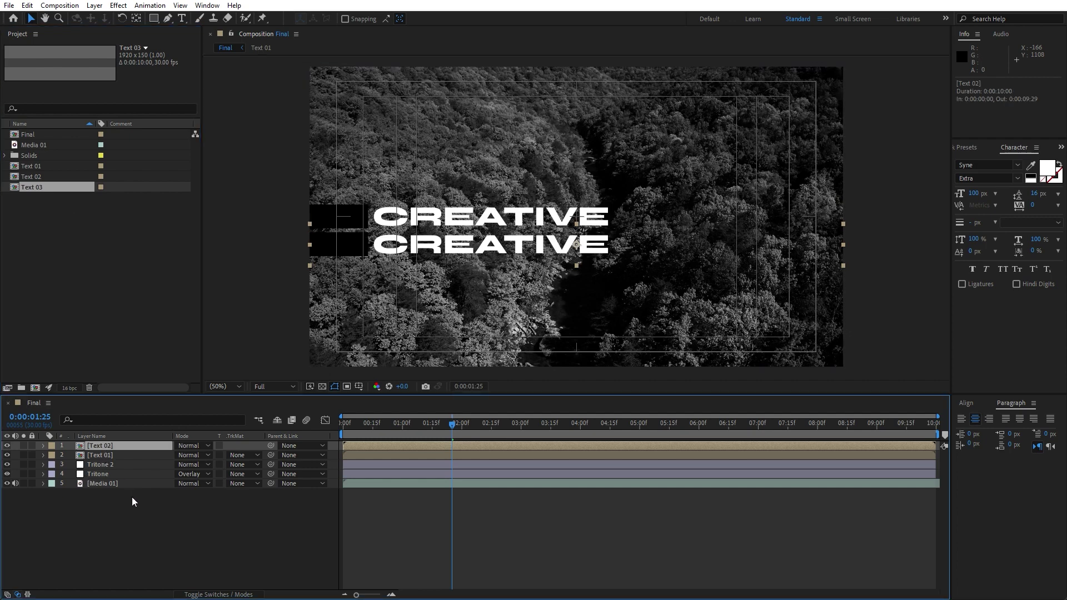
key(ctrl+d)
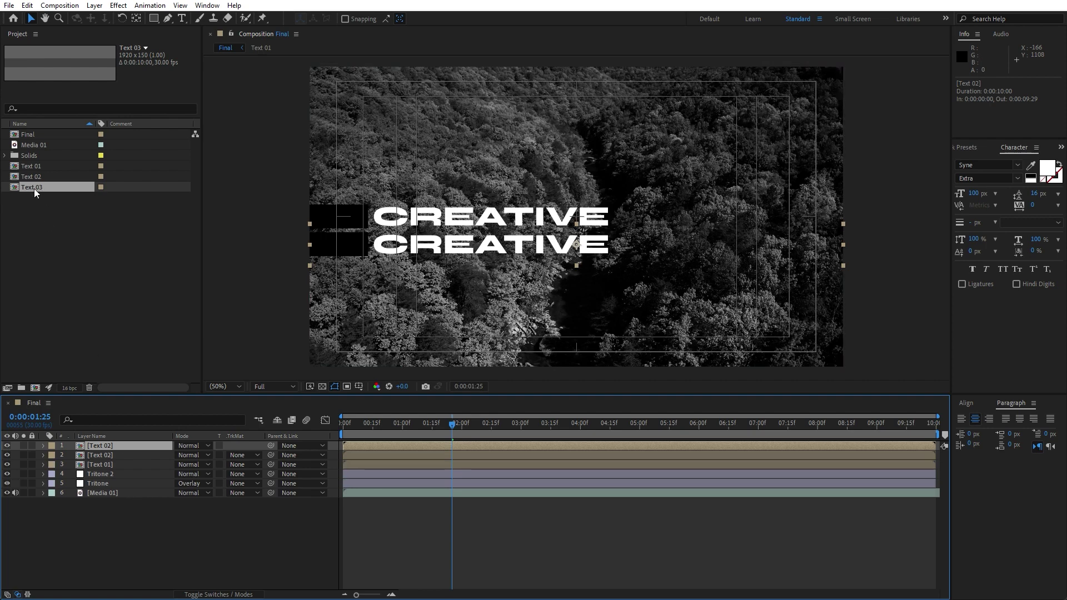
drag(33, 188, 114, 447)
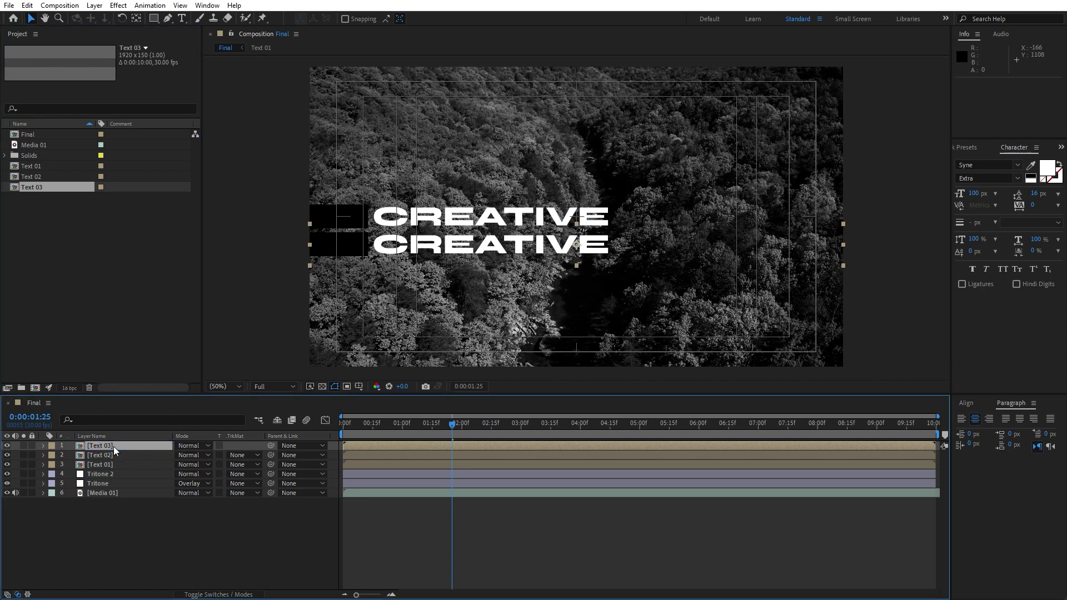
- Shift the Text 03 layer up to Position 960, 440 and preview
click(125, 516)
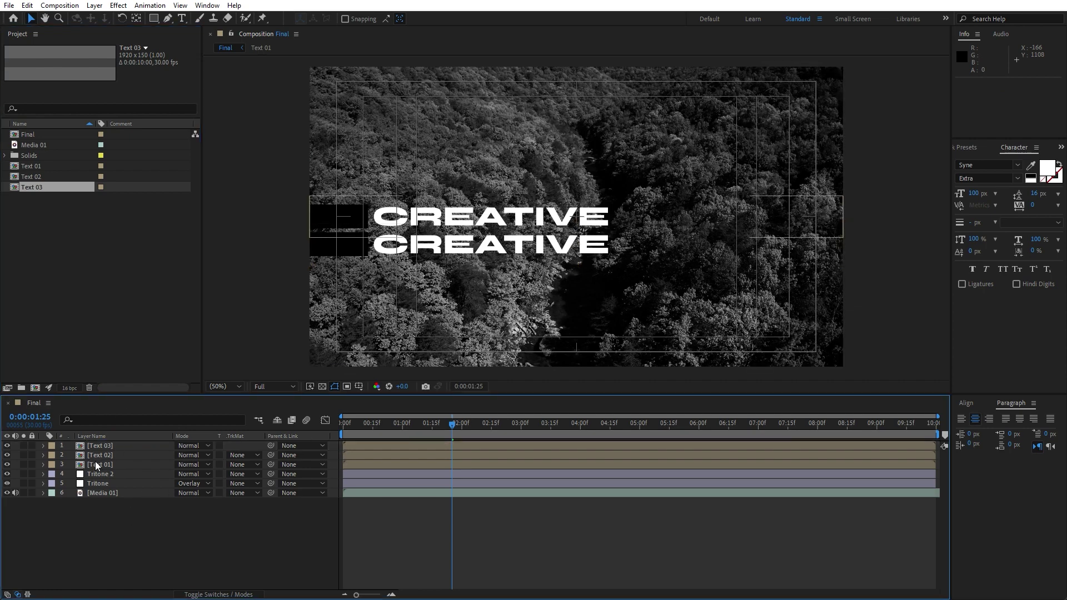
click(123, 446)
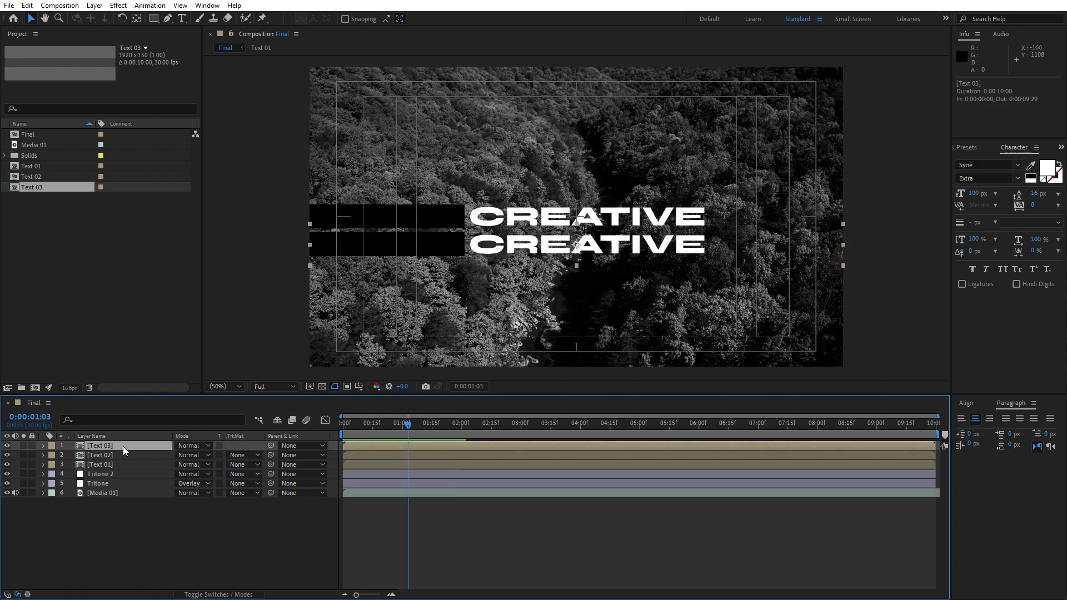
key(shift+Up)
key(shift+Up)
key(shift+Up)
key(shift+Up)
key(shift+Up)
key(shift+Up)
key(shift+Up)
key(shift+Up)
key(shift+Up)
key(shift+Up)
key(shift+Up)
key(shift+Up)
key(shift+Up)
key(shift+Up)
key(shift+Up)
key(shift+Up)
key(shift+Up)
key(shift+Up)
key(shift+Up)
key(shift+Up)
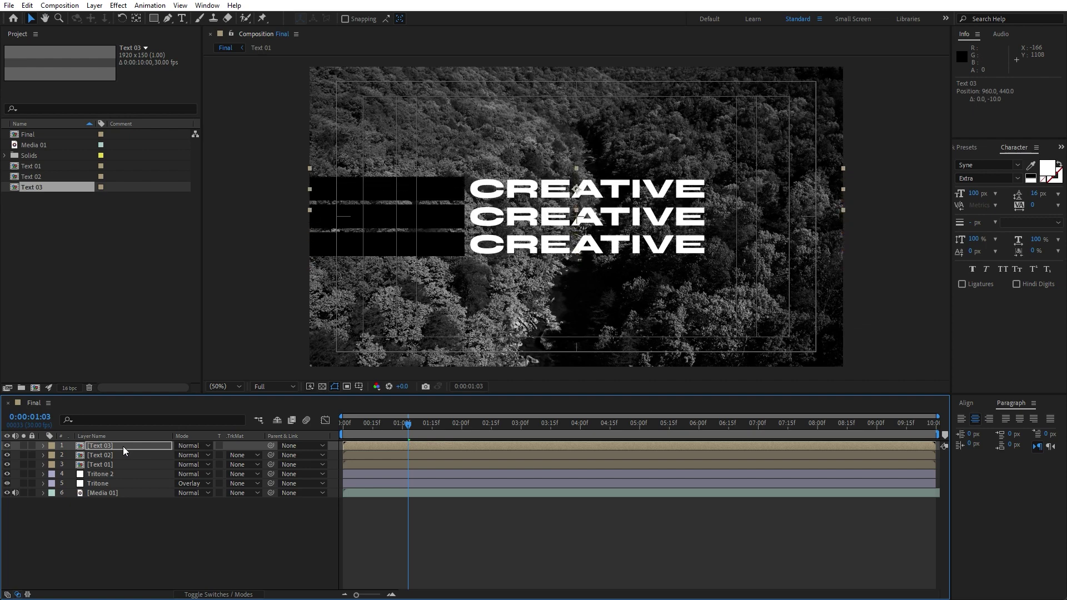
key(space)
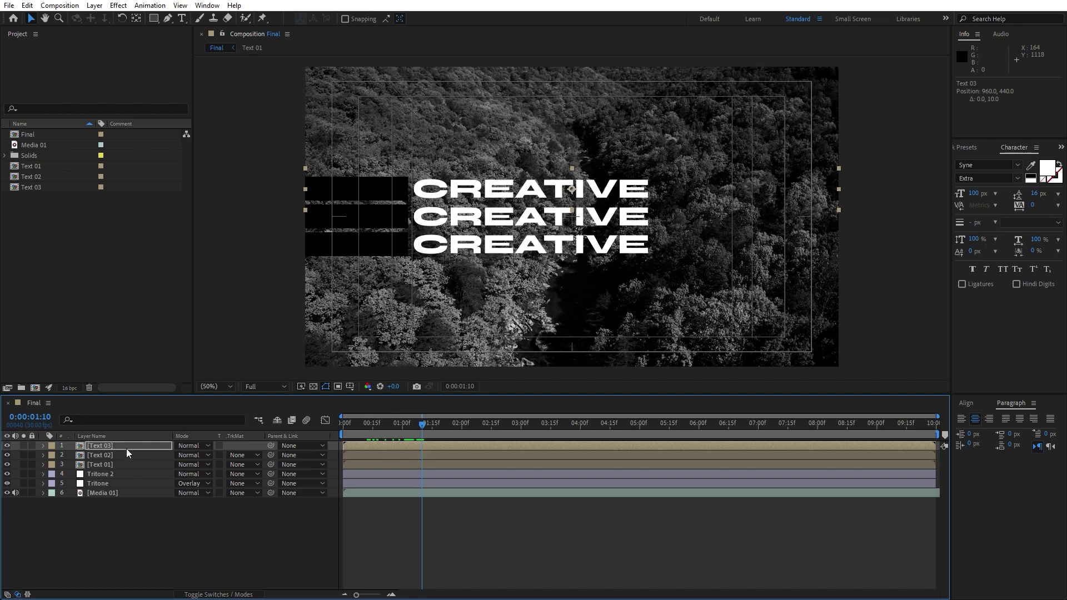
- Inside Text 01, retype the CREATIVE text as INSPIRE
double_click(111, 466)
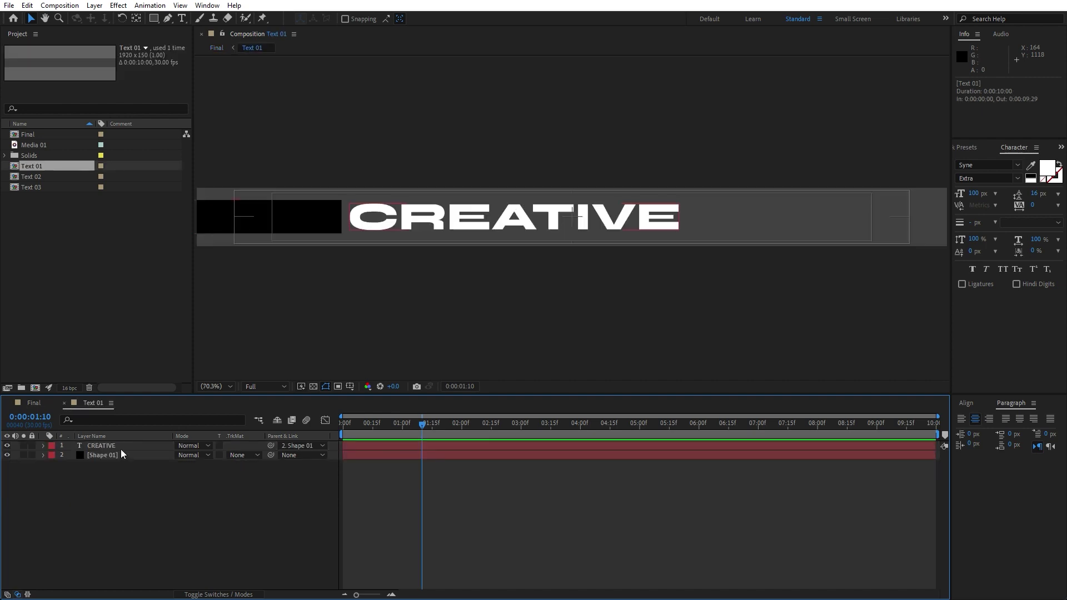
double_click(105, 446)
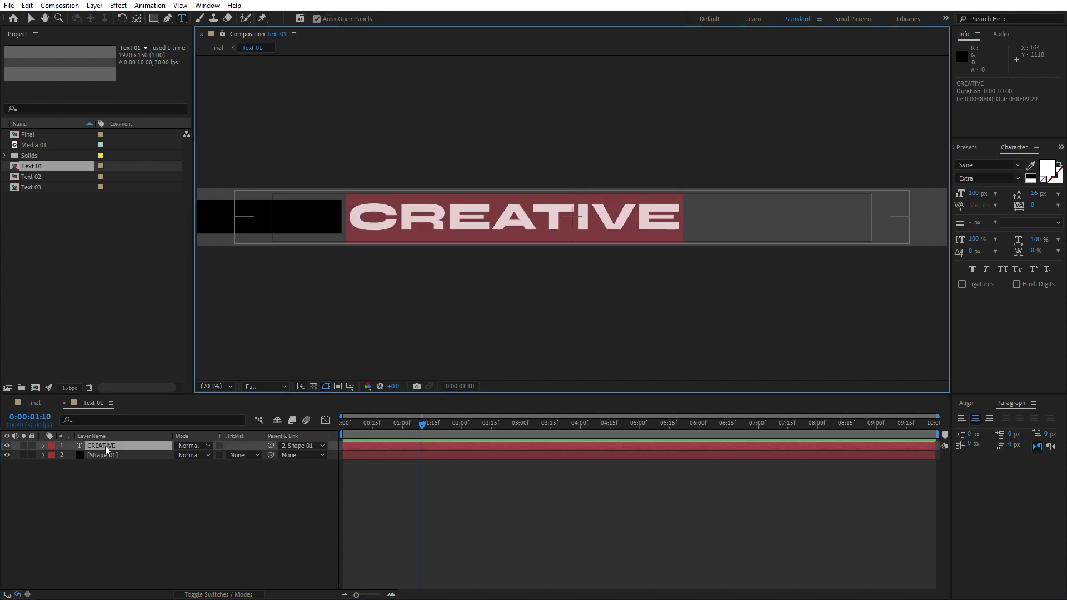
text(INSPIRE)
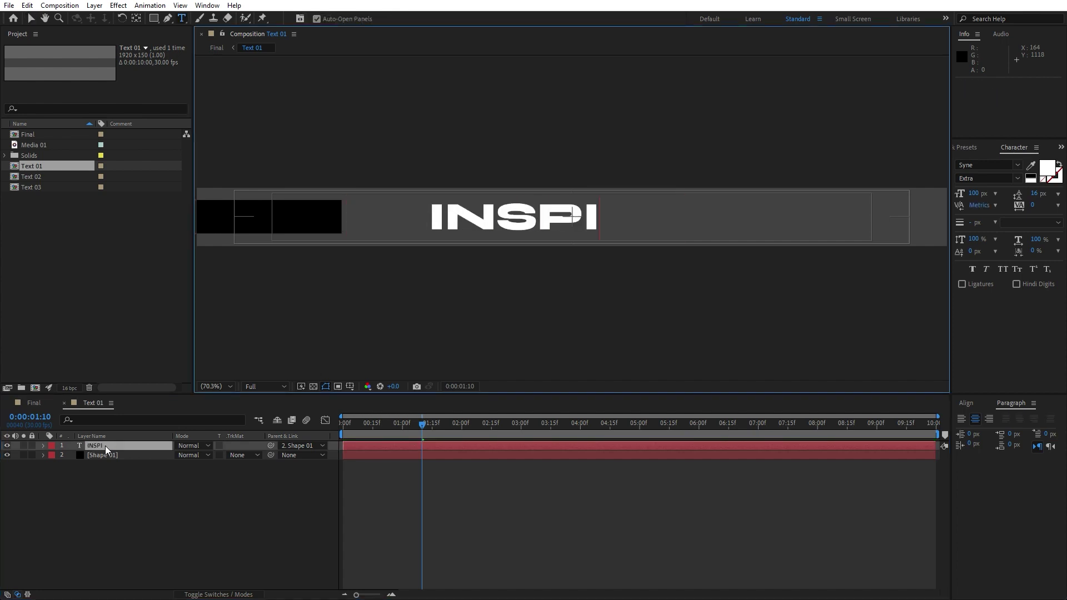
click(119, 475)
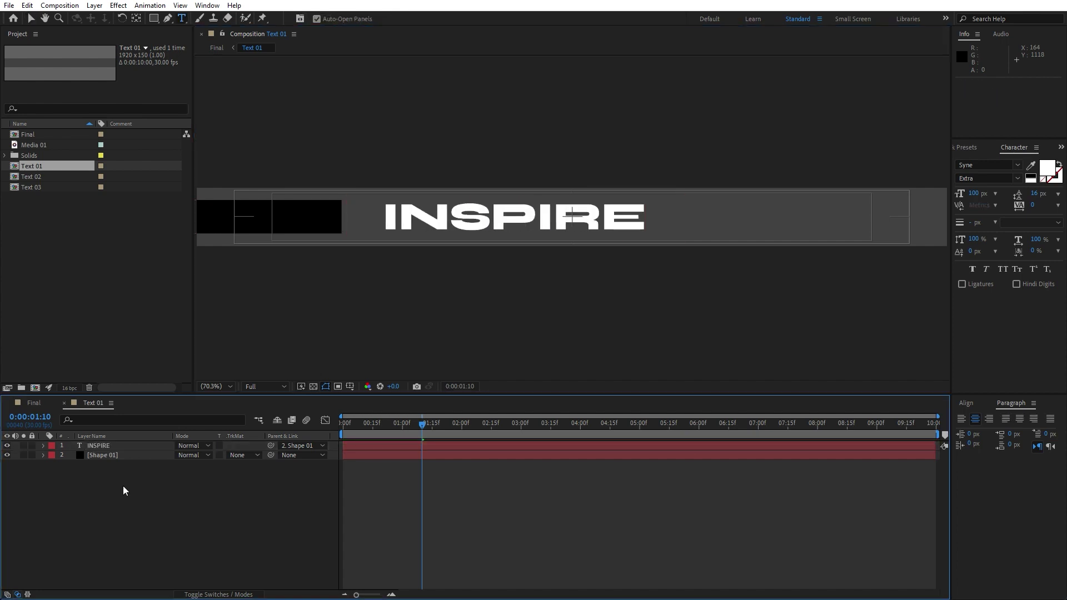
click(40, 402)
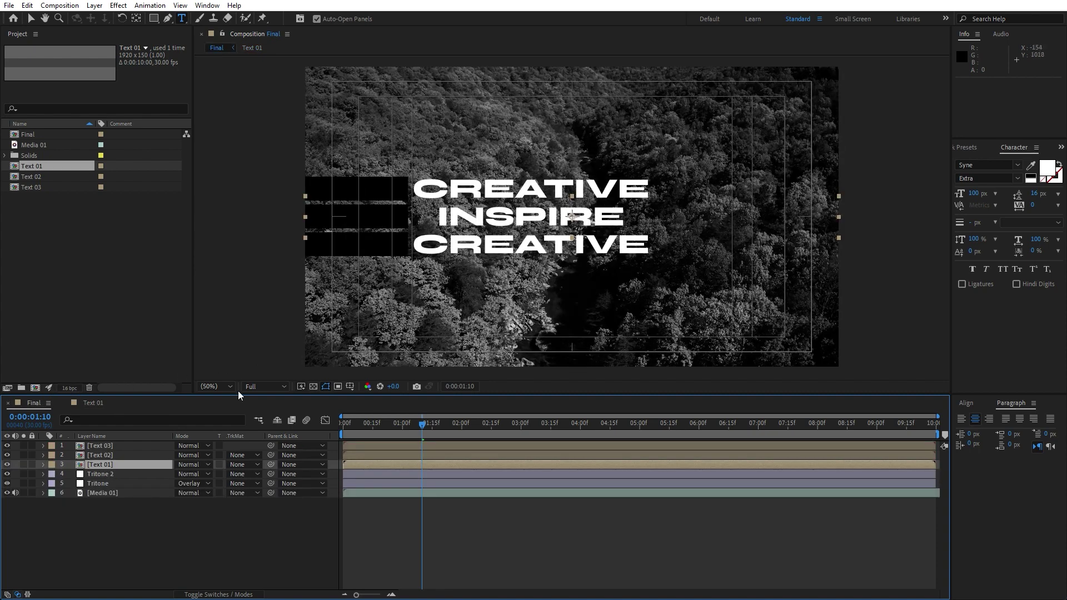
- Shift INSPIRE left via its Position to line it up, then check it in Final
click(89, 404)
click(117, 445)
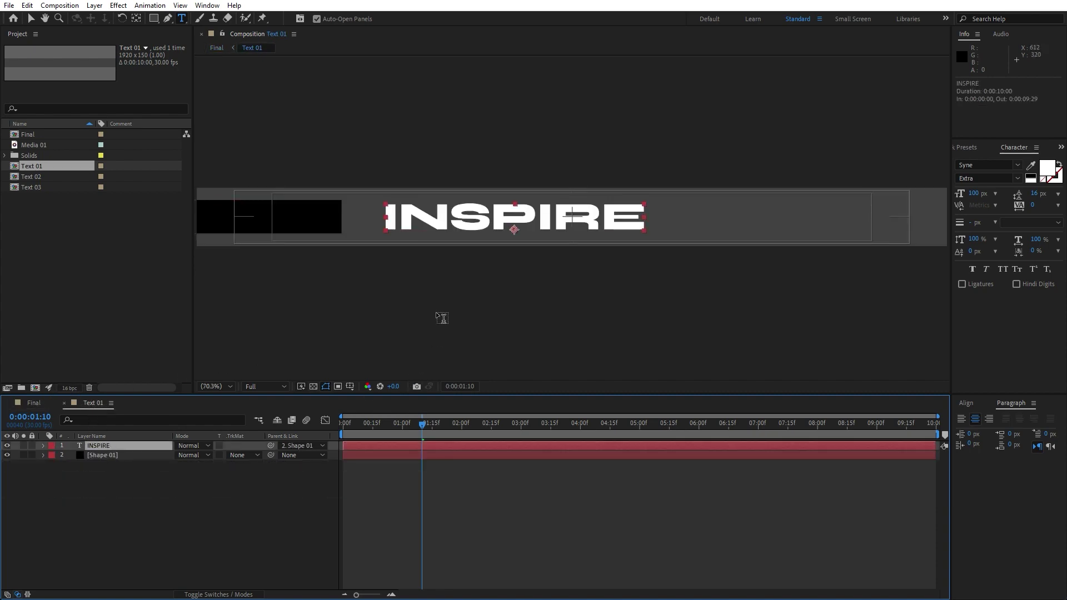
key(v)
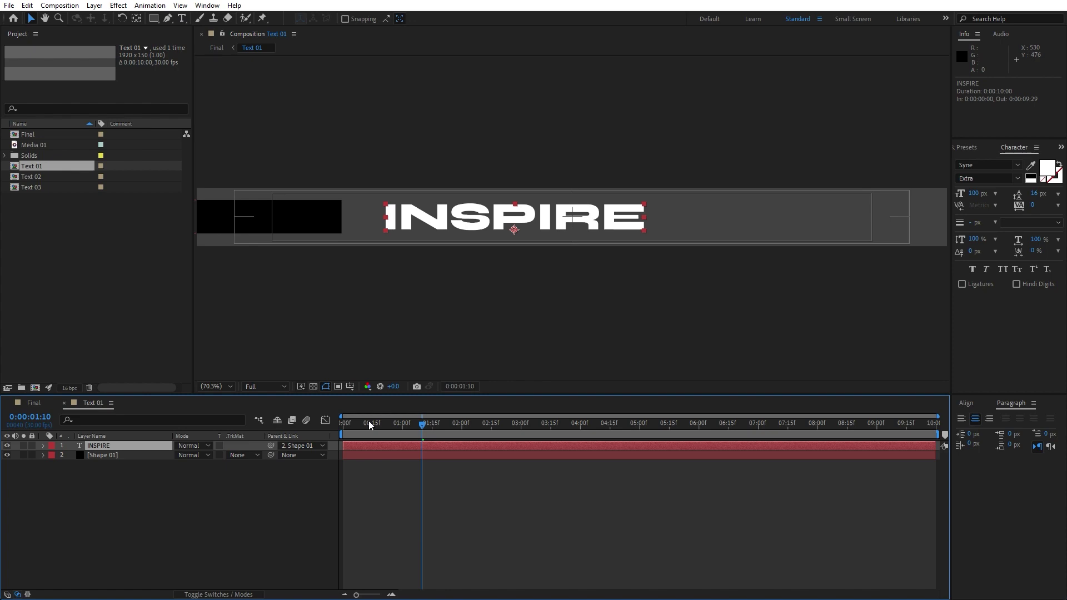
key(p)
drag(186, 455, 146, 459)
click(37, 402)
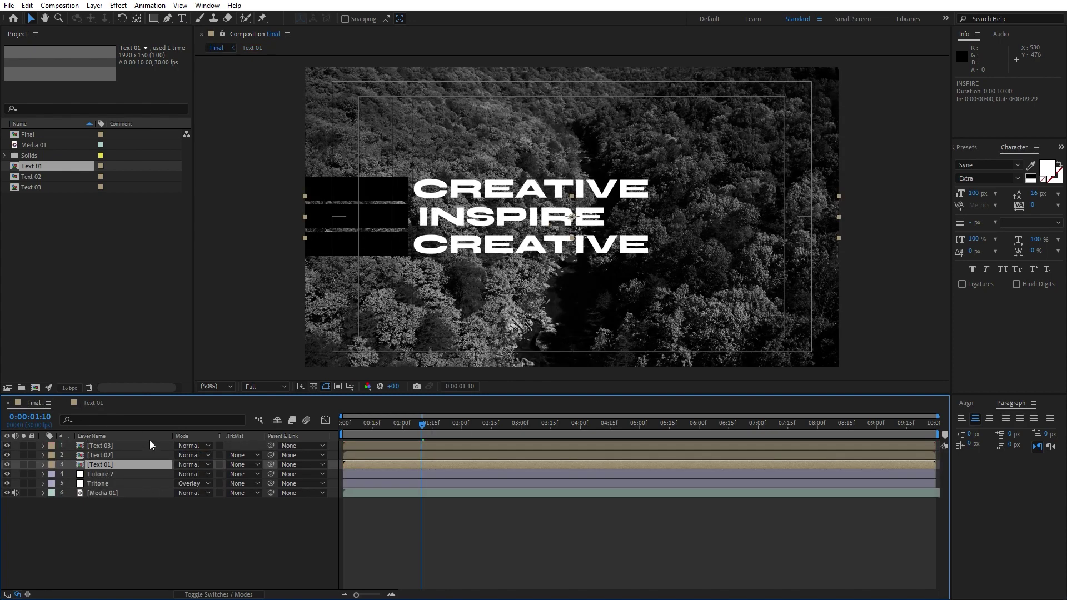
click(149, 513)
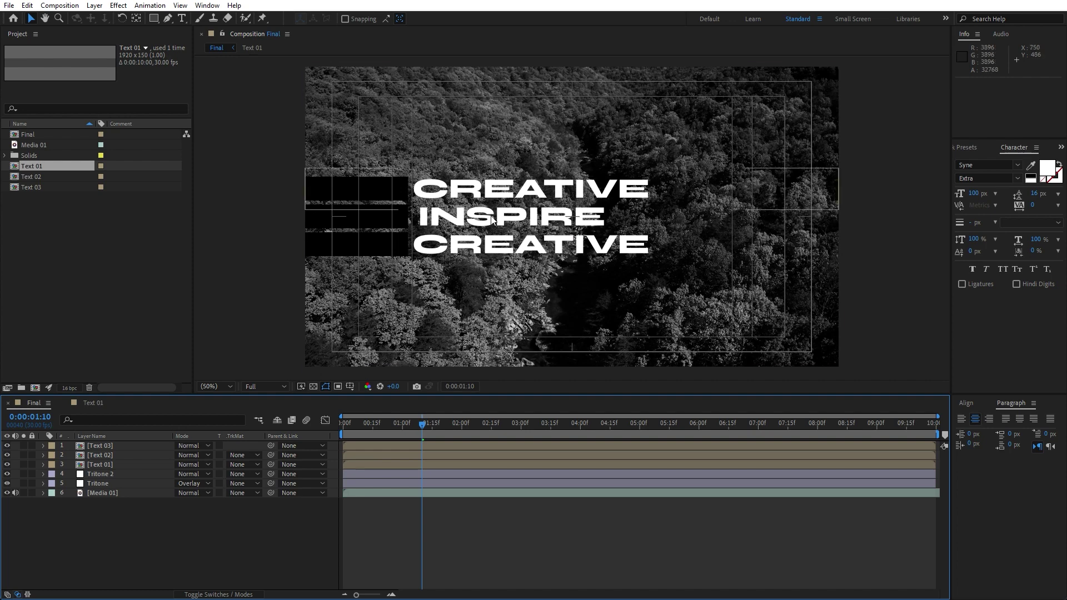
- In Text 02, retype the text as EVOLVE and shift it left toward the black bar
double_click(112, 455)
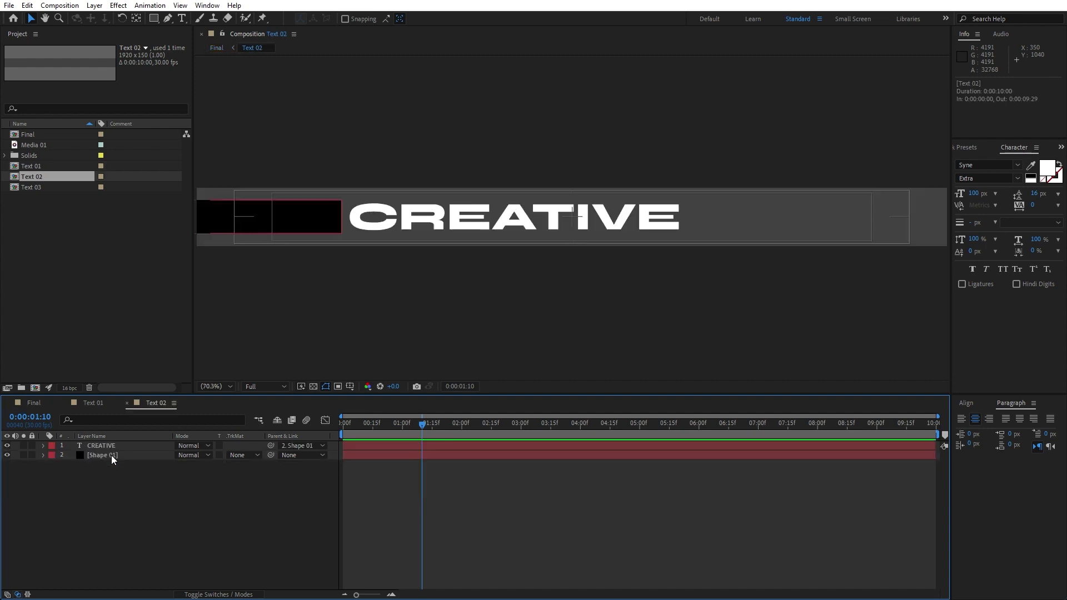
double_click(112, 446)
text(EVOLVE)
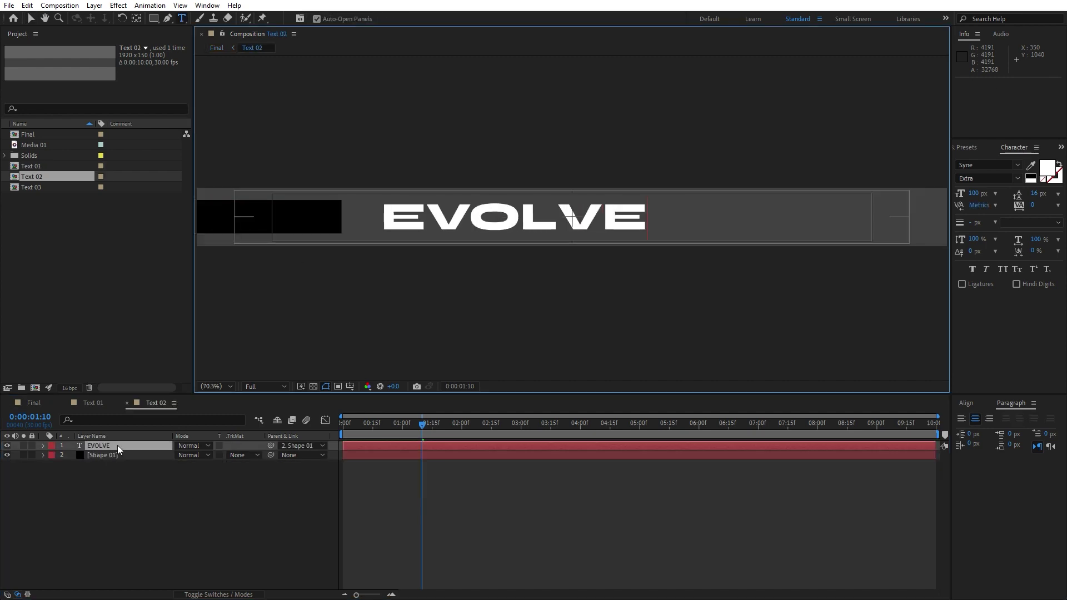
click(109, 446)
key(p)
drag(179, 455, 161, 455)
click(28, 401)
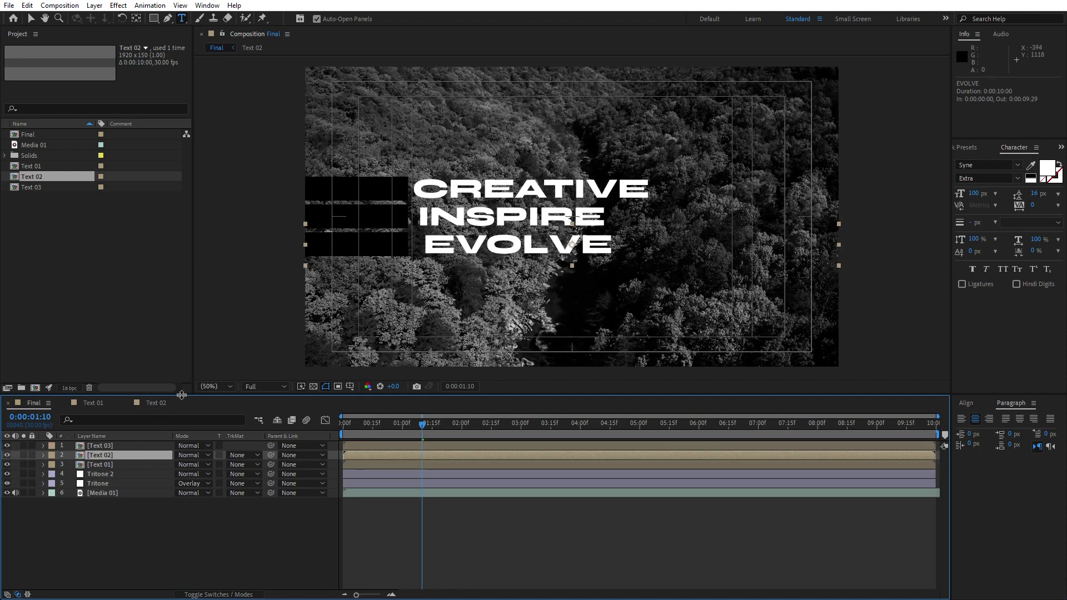
click(162, 403)
drag(183, 455, 171, 457)
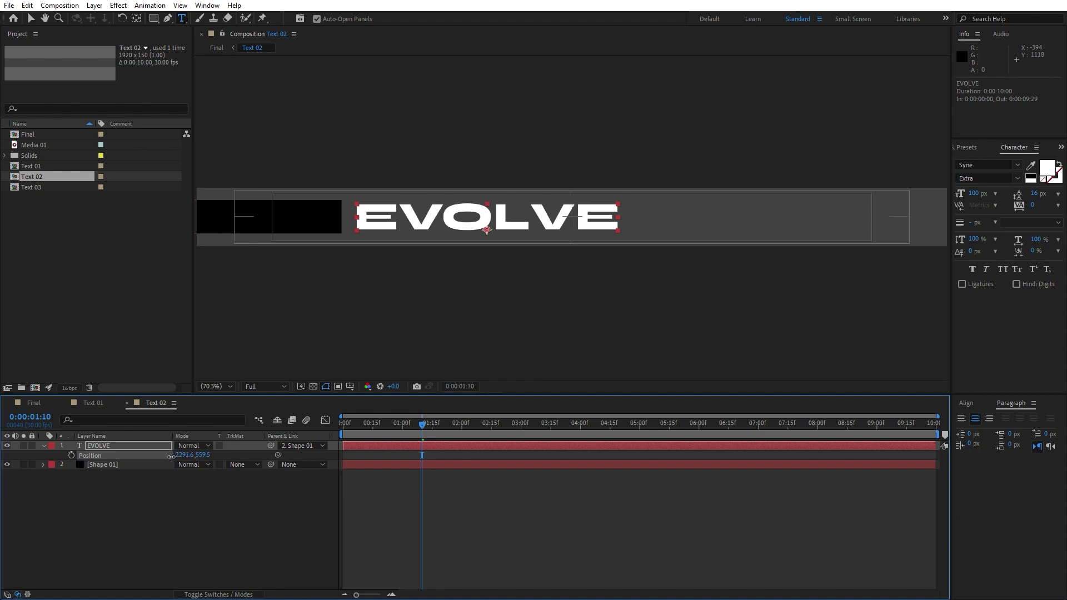
click(40, 403)
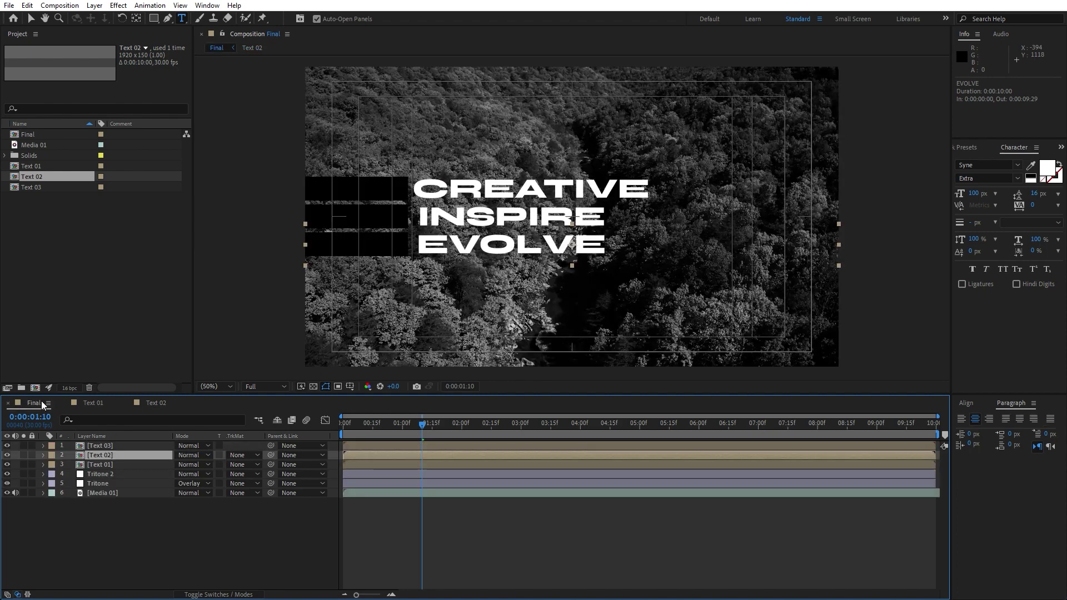
- In Text 03, retype the CREATIVE text as CREATE
double_click(109, 446)
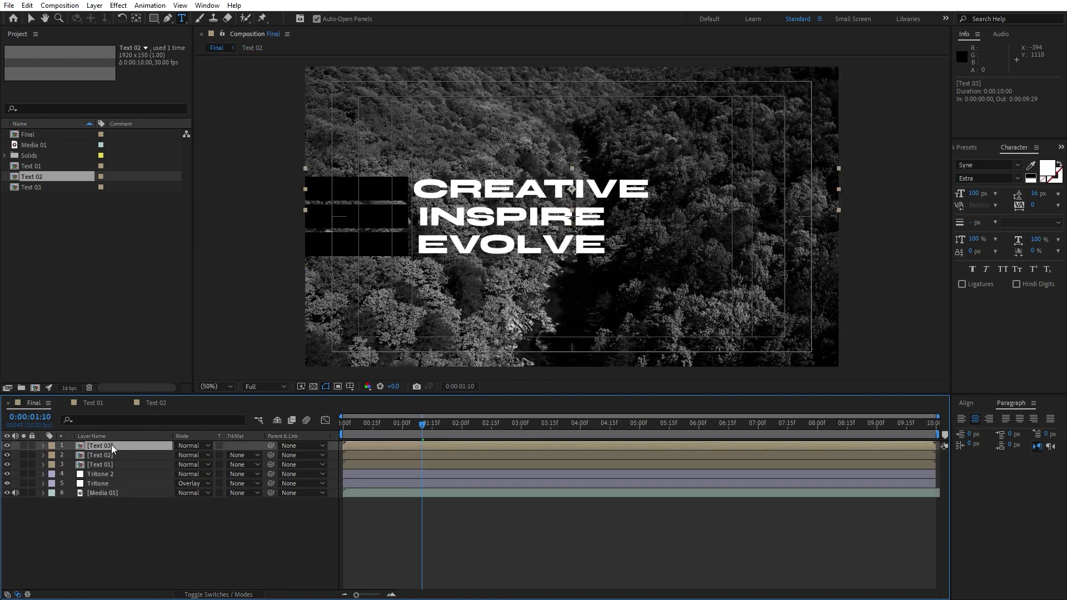
double_click(110, 448)
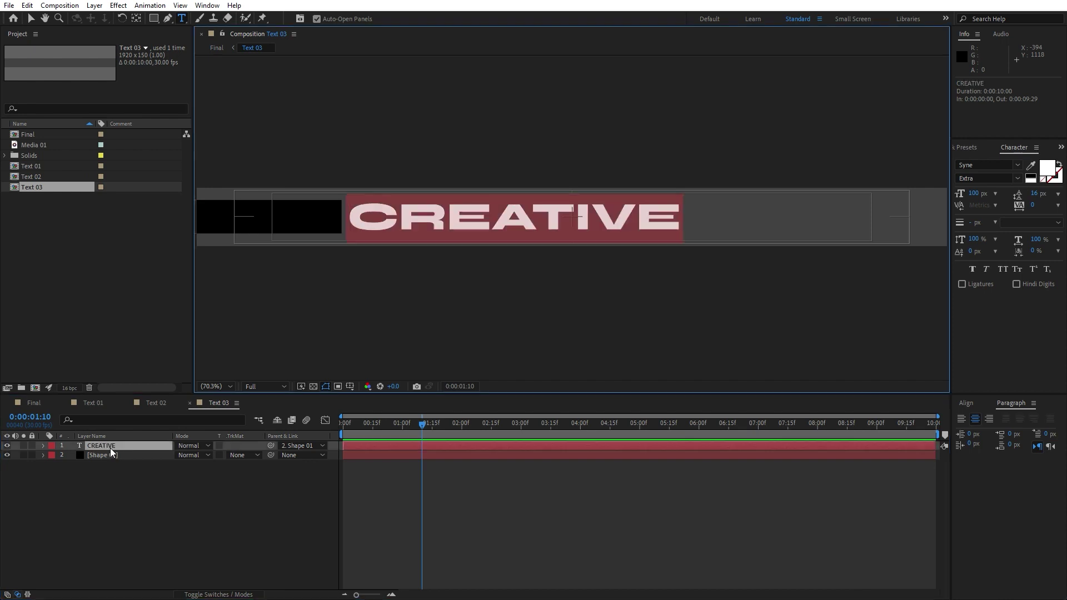
text(CRE)
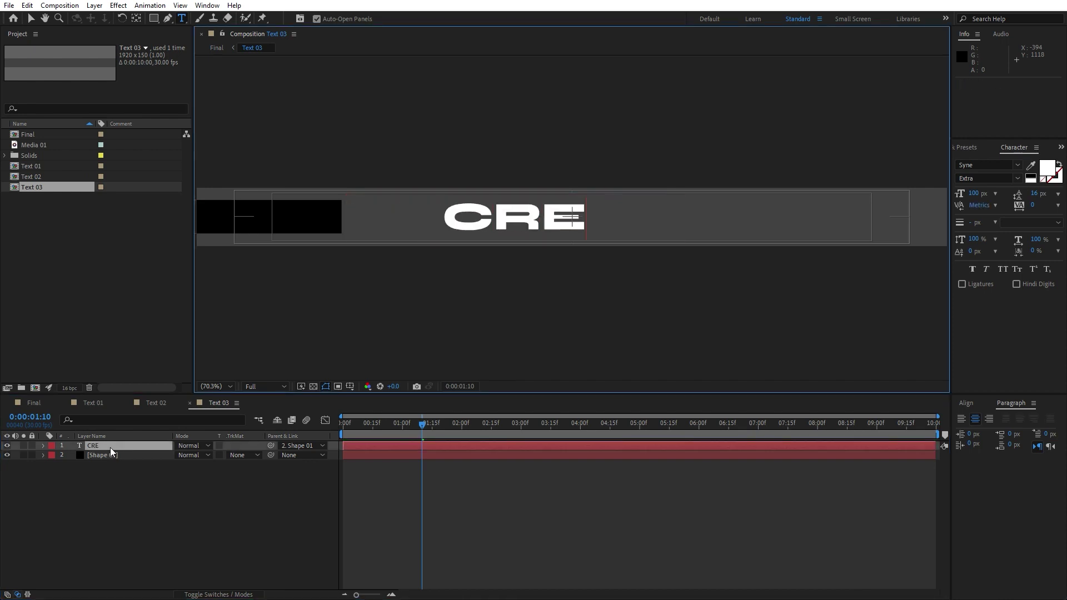
text(ATE)
click(126, 454)
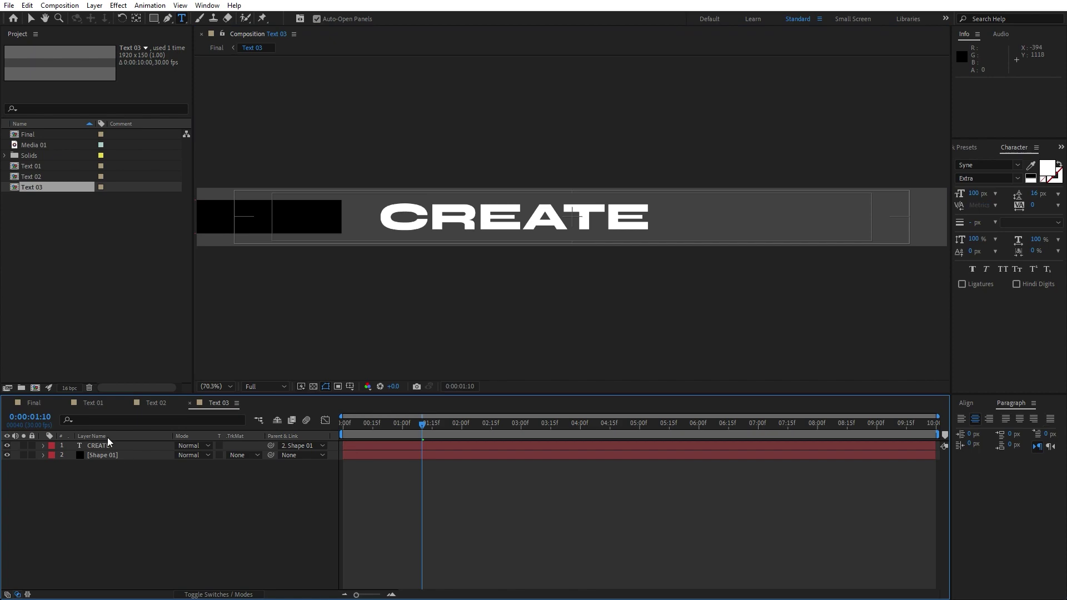
click(34, 403)
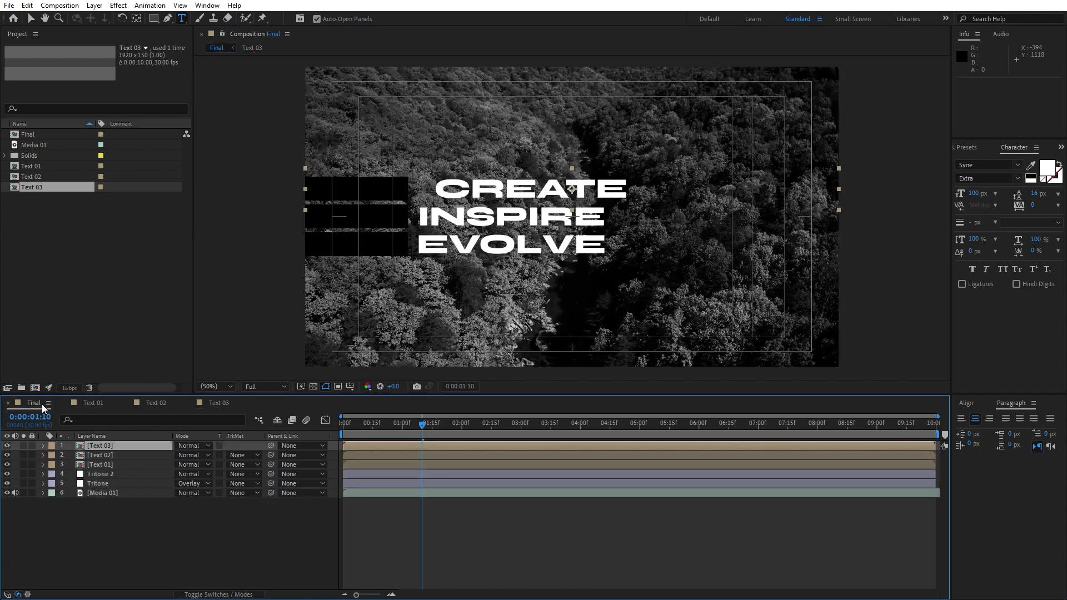
click(222, 405)
- Shift CREATE left against its bar and preview the title stack in Final
click(121, 445)
key(p)
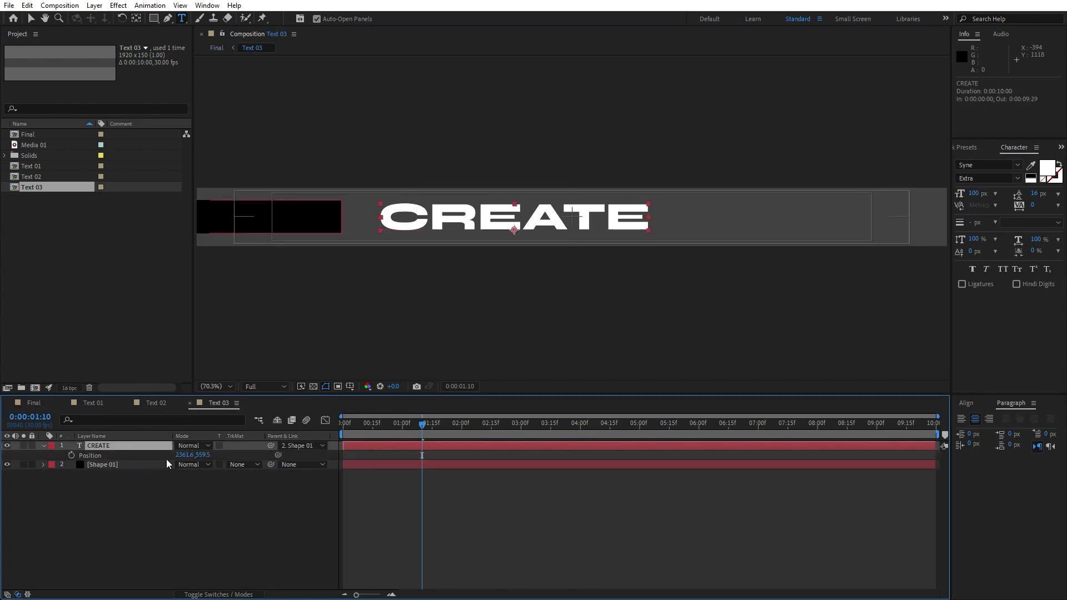
drag(187, 455, 161, 459)
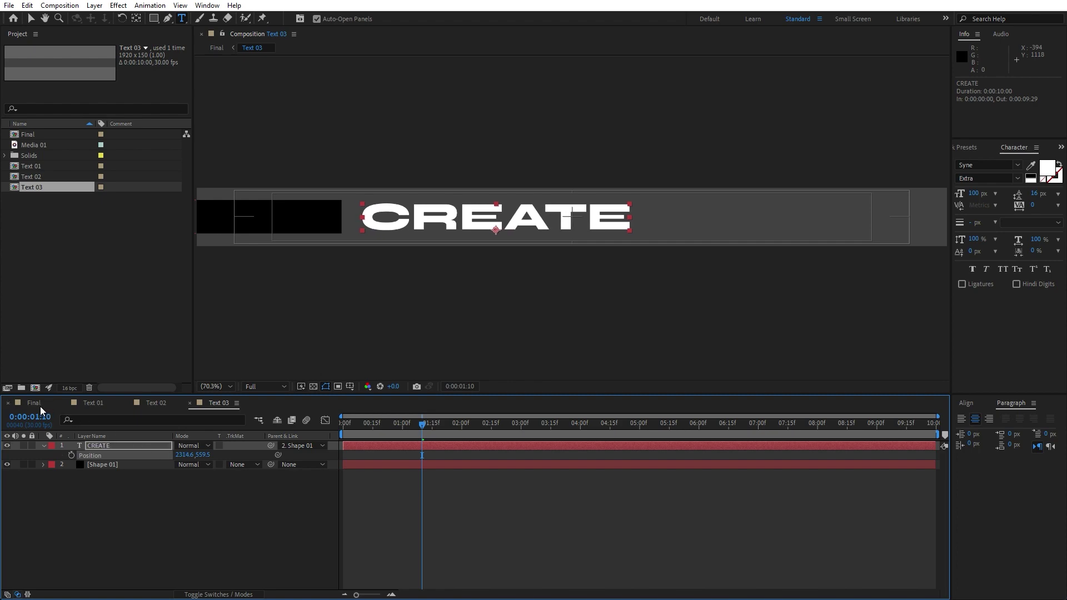
click(40, 406)
click(215, 405)
drag(188, 455, 174, 459)
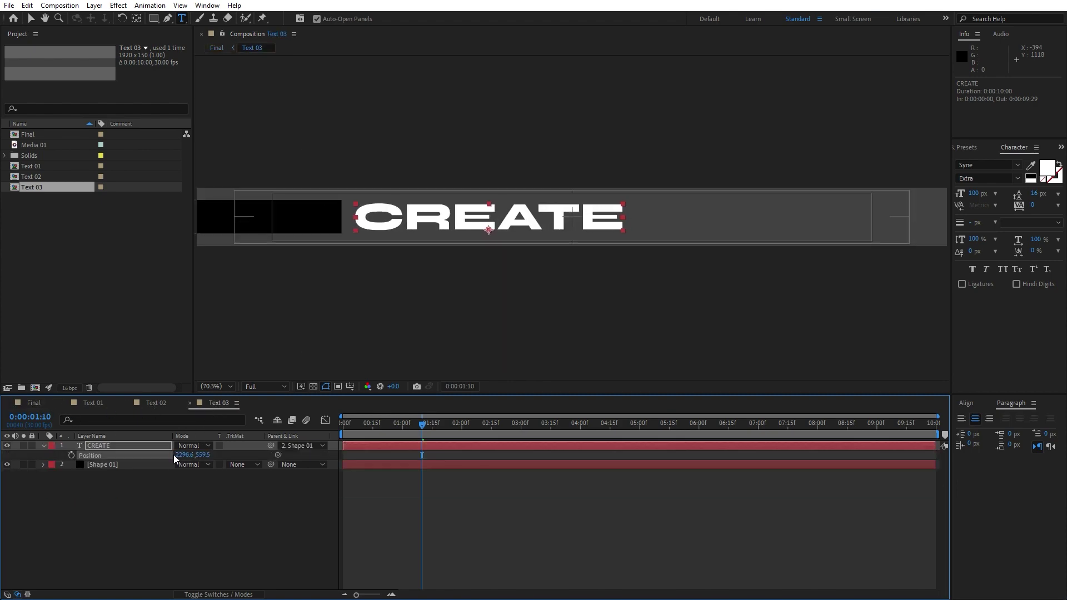
click(42, 404)
key(space)
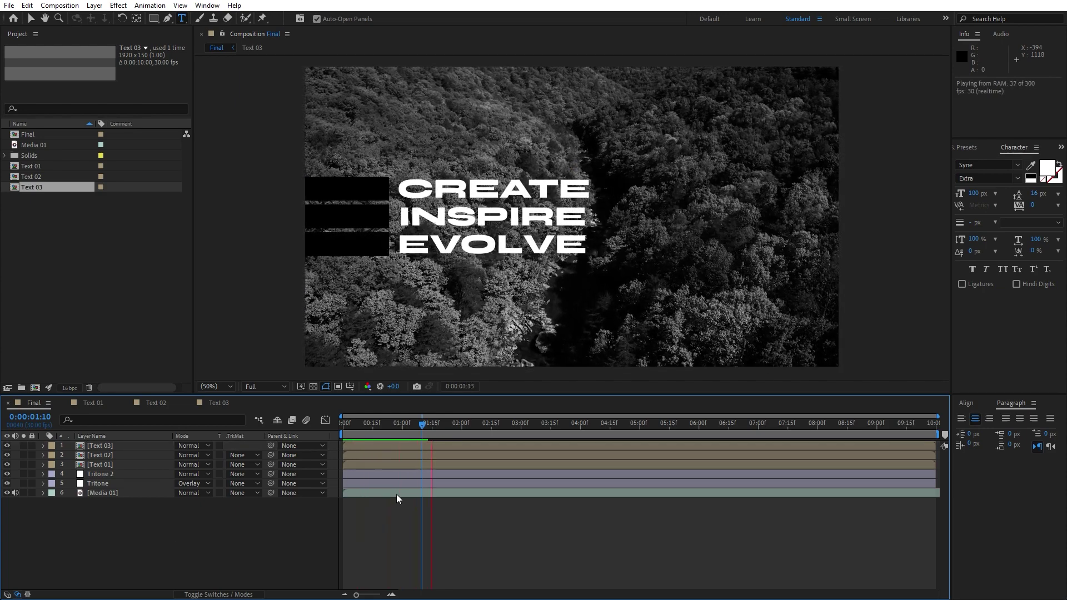
- Delay Text 02 by 10 frames and Text 03 by 20 frames, then preview
mouse_move(374, 424)
mouse_down()
mouse_move(353, 428)
mouse_move(392, 435)
mouse_up()
drag(354, 597, 366, 597)
click(107, 466)
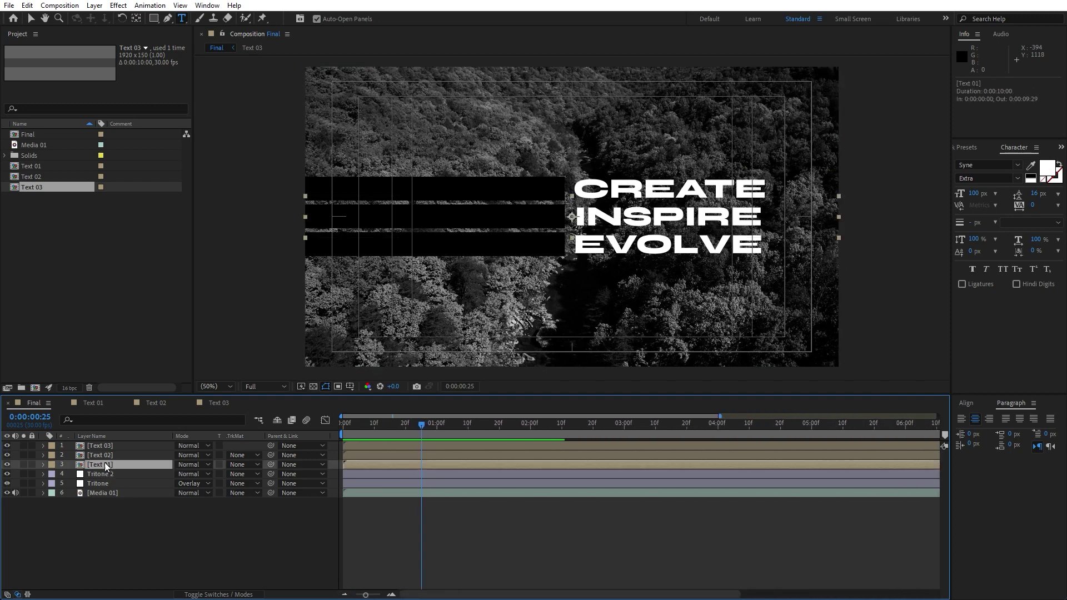
click(363, 454)
key(alt+shift+Page_Down)
drag(352, 446, 415, 445)
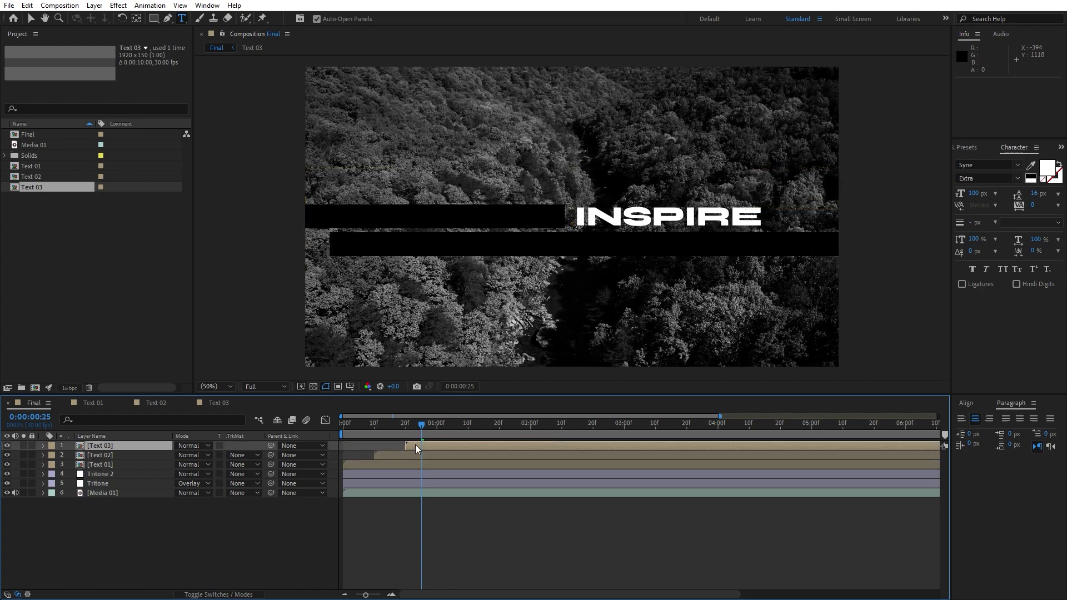
key(space)
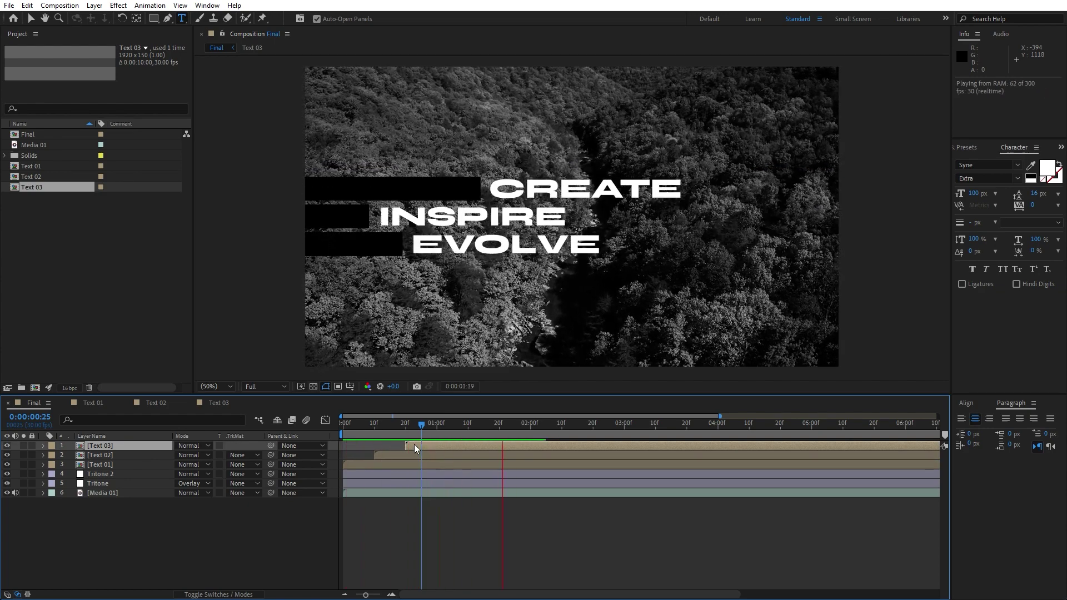
click(372, 424)
- Tighten the stagger so Text 02 starts at 5f and Text 03 at 10f, then preview
drag(365, 594, 379, 595)
drag(529, 456, 443, 456)
drag(721, 445, 548, 453)
key(space)
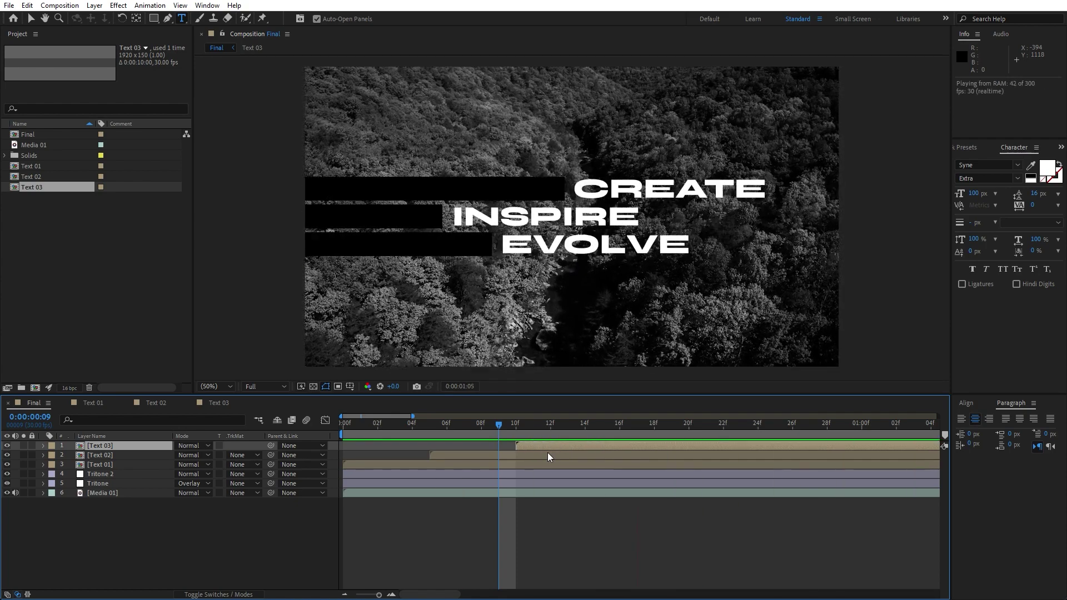
click(409, 426)
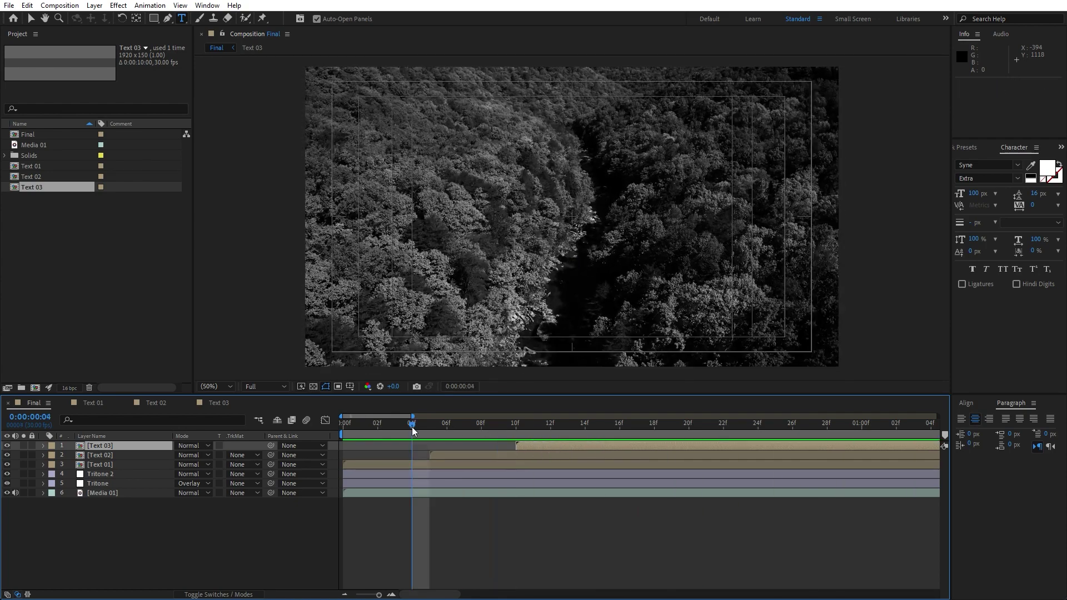
click(403, 424)
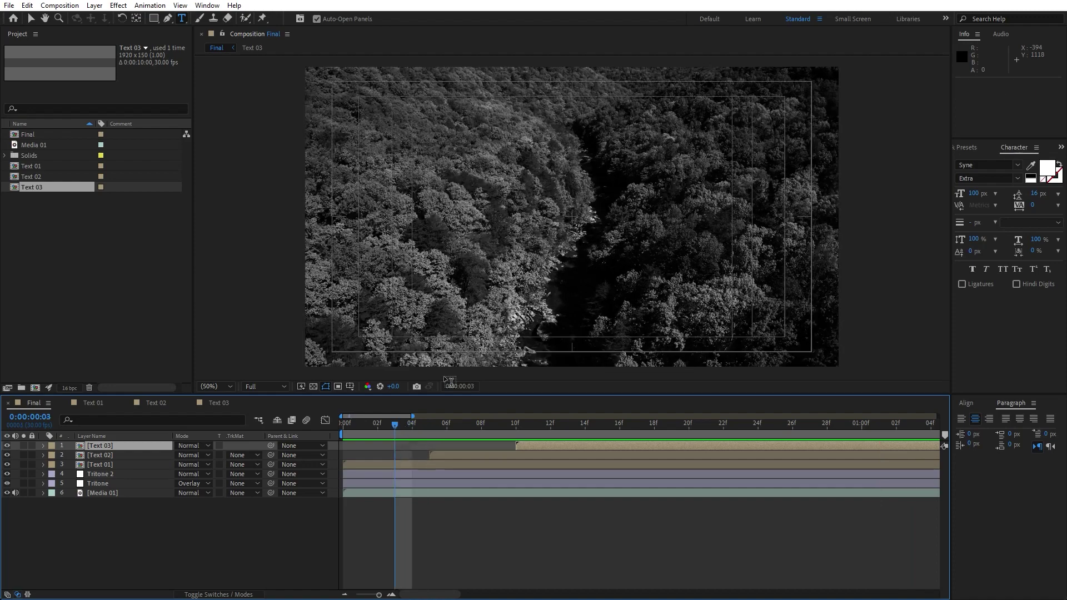
key(comma)
key(space)
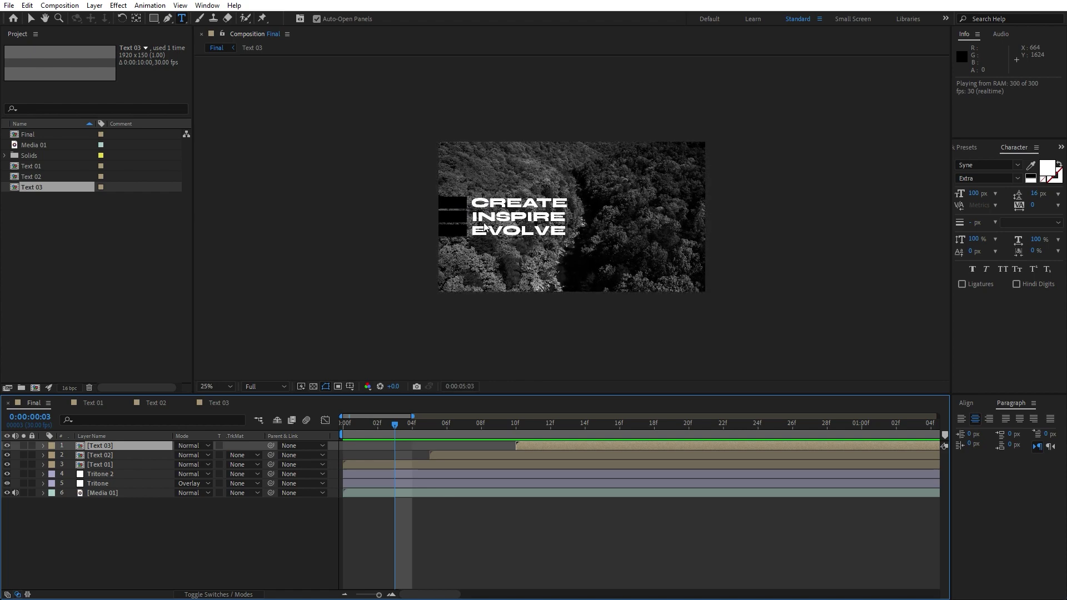
click(442, 423)
scroll(566, 328, up, 2)
key(space)
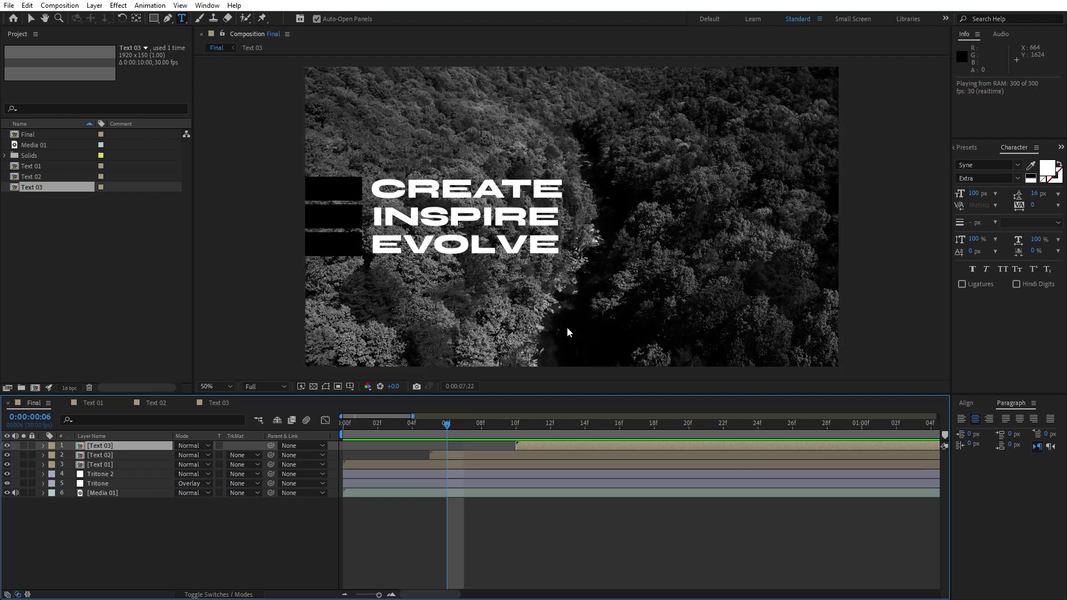
key(space)
key(space)
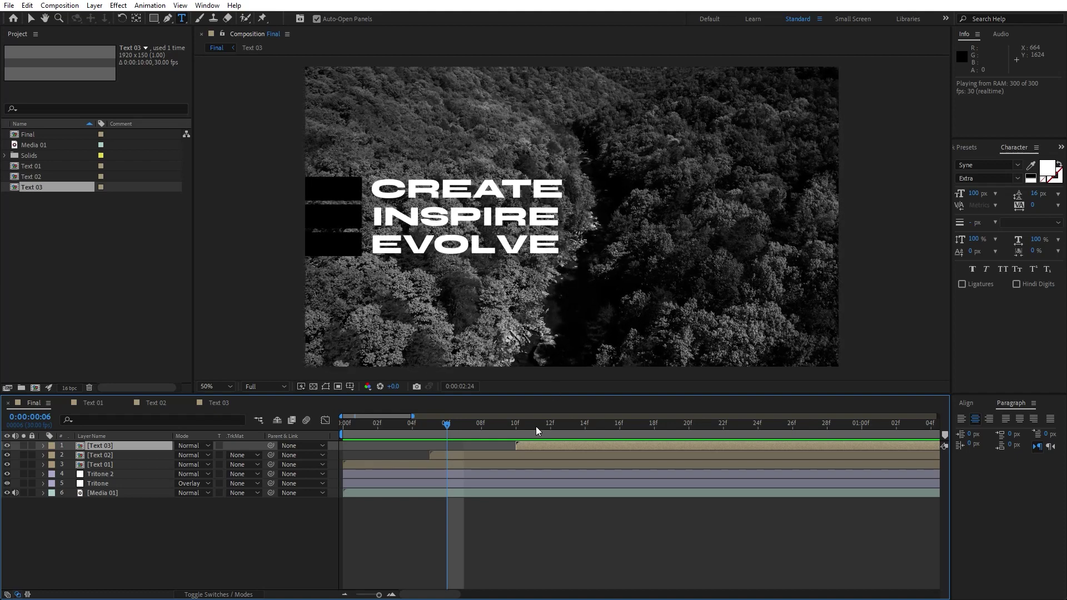
drag(530, 425, 652, 422)
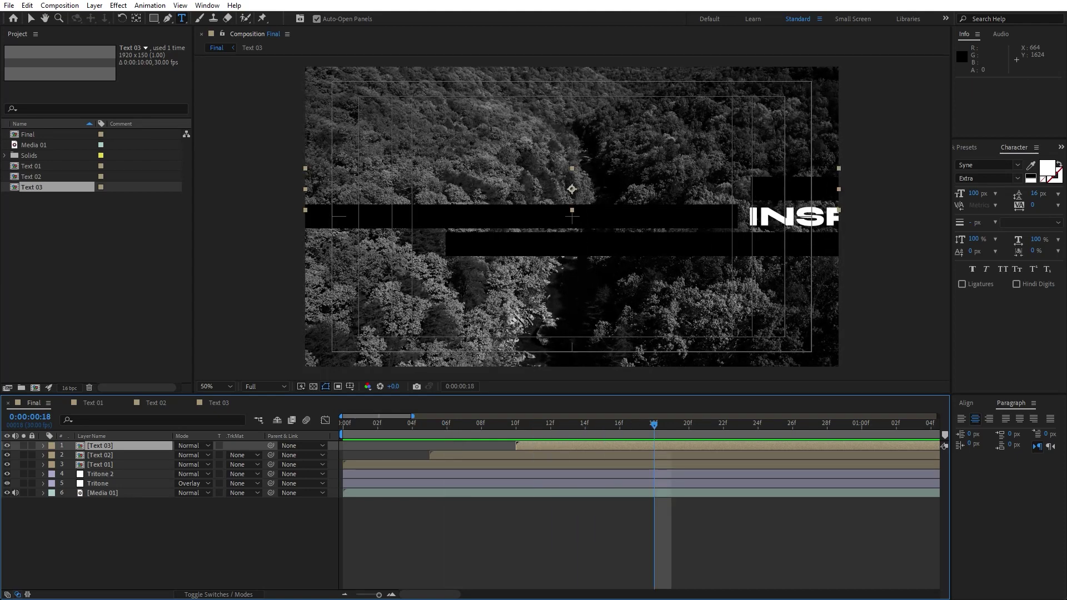